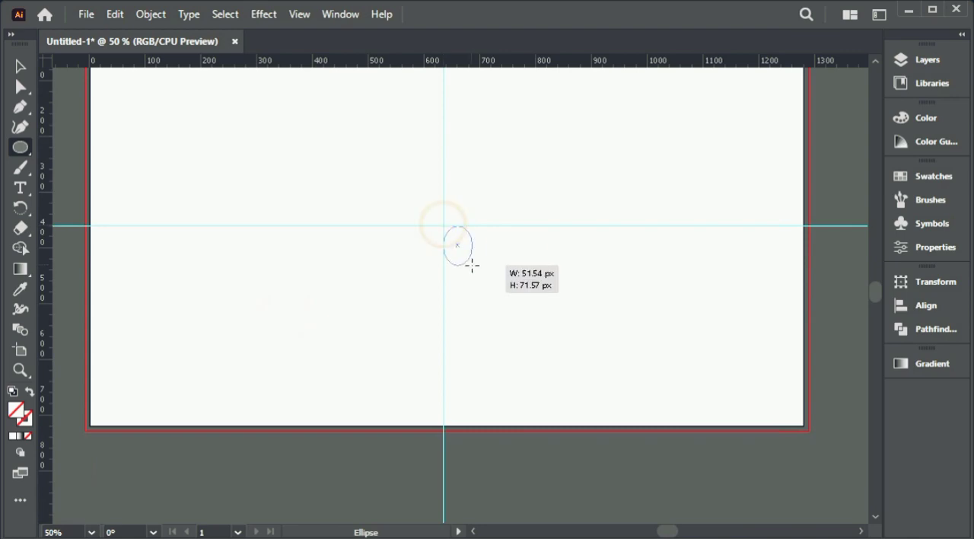
Step: Draw a circle about 571 px in diameter centred on the guide intersection, with no fill and a 115 pt stroke
{"action": "left_click_drag", "start_coordinate": [506, 224], "coordinate": [510, 294]}
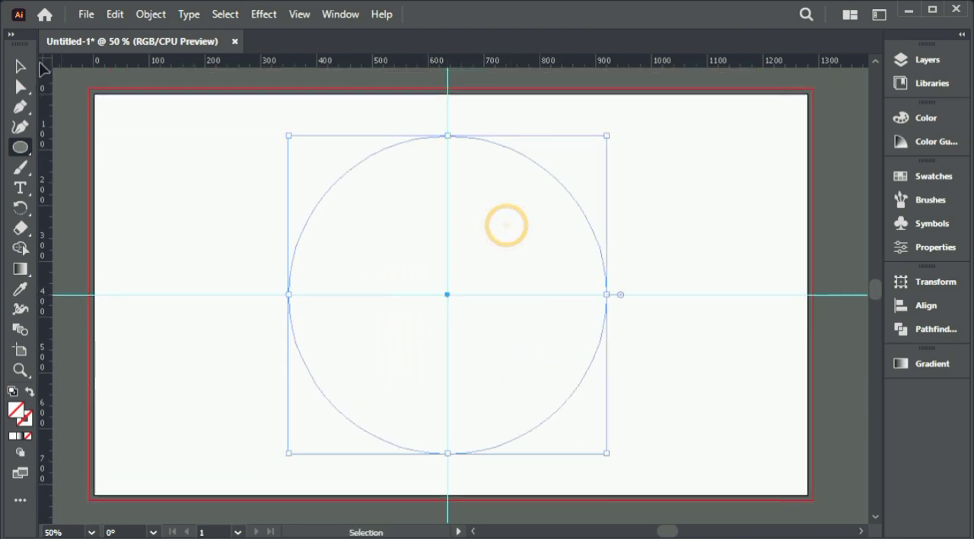
{"action": "left_click", "coordinate": [936, 247]}
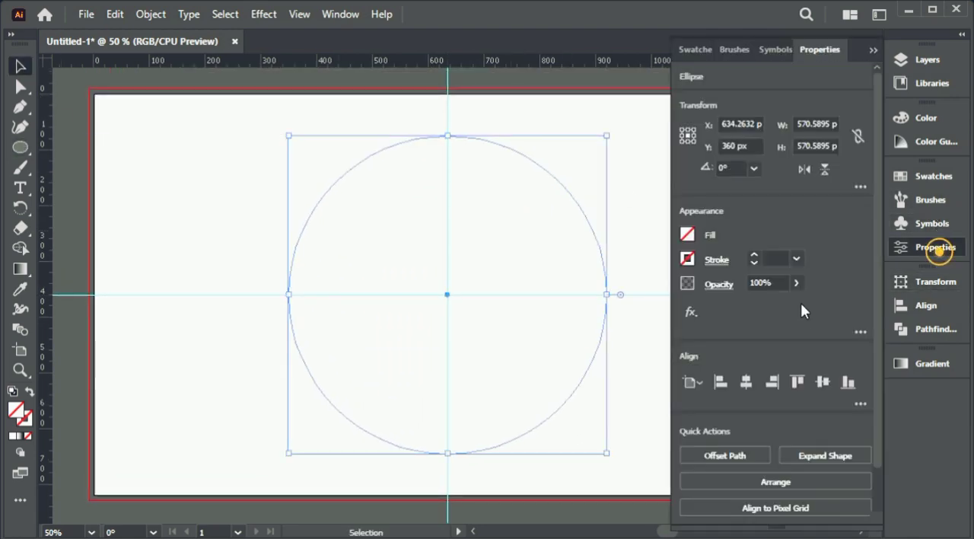
{"action": "left_click", "coordinate": [797, 259]}
{"action": "left_click", "coordinate": [812, 345]}
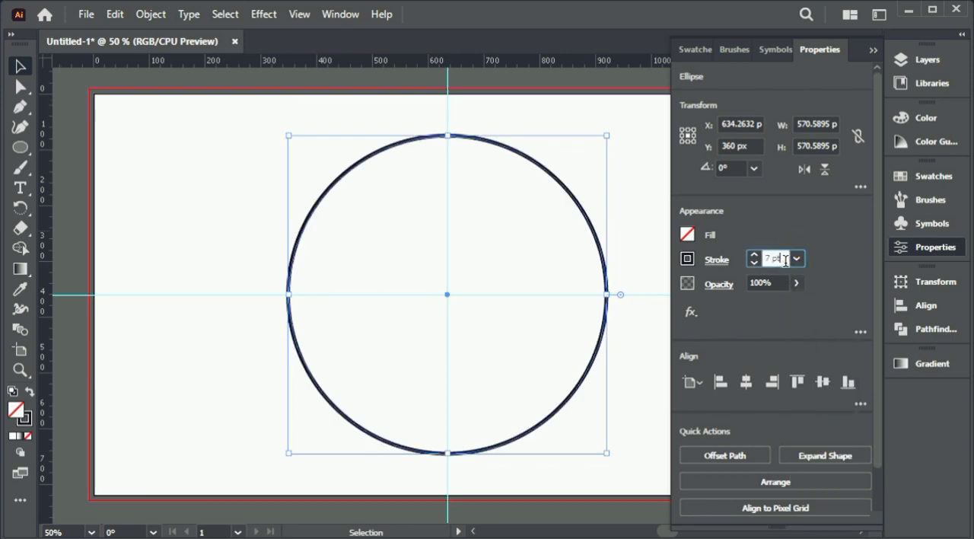
{"action": "key", "text": "Up"}
{"action": "key", "text": "Up"}
{"action": "key", "text": "Up"}
{"action": "key", "text": "Up"}
{"action": "key", "text": "Up"}
{"action": "key", "text": "Up"}
{"action": "key", "text": "Up"}
{"action": "key", "text": "Up"}
{"action": "key", "text": "Up"}
{"action": "key", "text": "Up"}
{"action": "key", "text": "Up"}
{"action": "key", "text": "Up"}
{"action": "key", "text": "Up"}
{"action": "key", "text": "Up"}
{"action": "key", "text": "Up"}
{"action": "key", "text": "Up"}
{"action": "key", "text": "Up"}
{"action": "key", "text": "Up"}
{"action": "key", "text": "Up"}
{"action": "key", "text": "Up"}
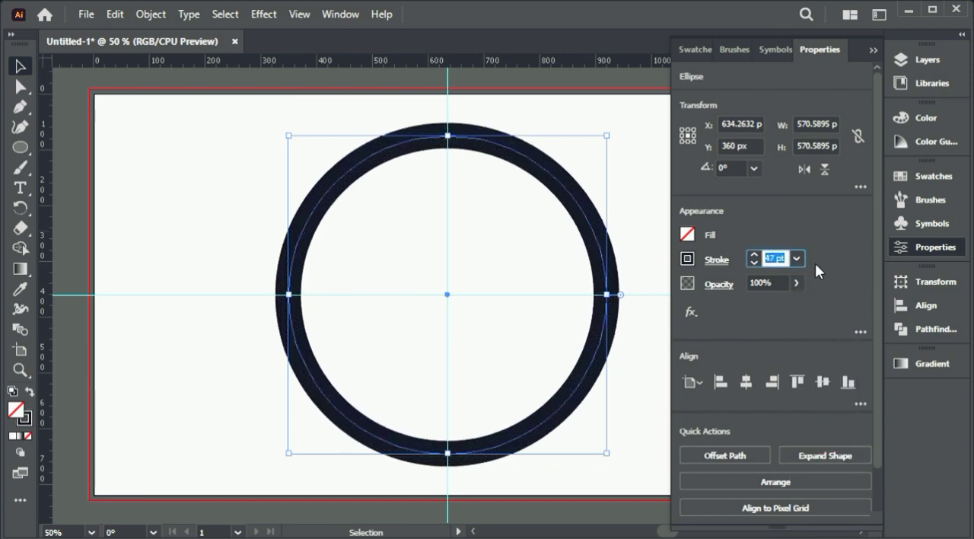
{"action": "key", "text": "Up"}
{"action": "key", "text": "Up"}
{"action": "key", "text": "Up"}
{"action": "key", "text": "Up"}
{"action": "key", "text": "Up"}
{"action": "key", "text": "Up"}
{"action": "key", "text": "Up"}
{"action": "key", "text": "Up"}
{"action": "key", "text": "Up"}
{"action": "key", "text": "Up"}
{"action": "key", "text": "Up"}
{"action": "key", "text": "Up"}
{"action": "key", "text": "Up"}
{"action": "key", "text": "Up"}
{"action": "key", "text": "Up"}
{"action": "key", "text": "Up"}
{"action": "key", "text": "Up"}
{"action": "key", "text": "Up"}
{"action": "key", "text": "Up"}
{"action": "key", "text": "Up"}
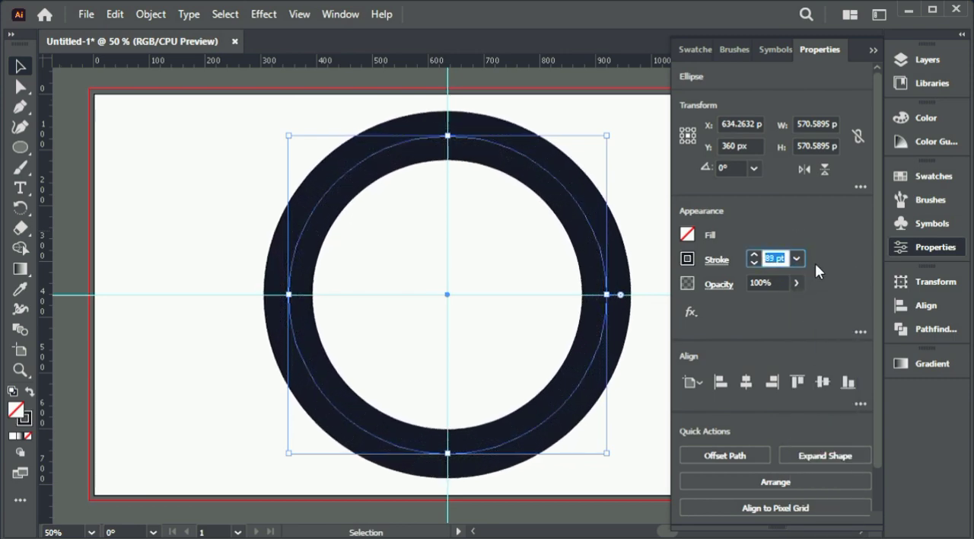
{"action": "key", "text": "Up"}
{"action": "key", "text": "Up"}
{"action": "key", "text": "Up"}
{"action": "key", "text": "Up"}
{"action": "key", "text": "Up"}
{"action": "key", "text": "Up"}
{"action": "key", "text": "Up"}
{"action": "key", "text": "Up"}
{"action": "key", "text": "Up"}
{"action": "key", "text": "Up"}
{"action": "key", "text": "Up"}
{"action": "key", "text": "Up"}
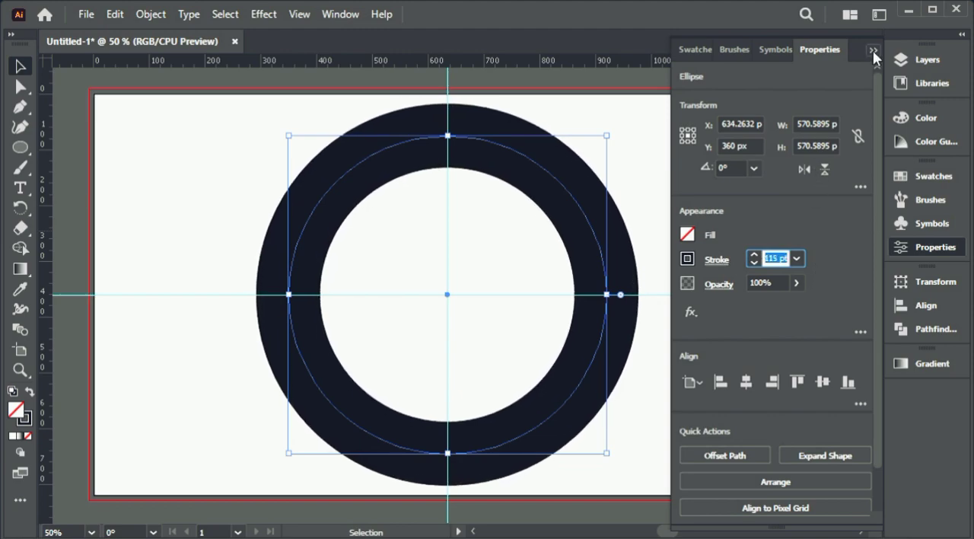
{"action": "left_click", "coordinate": [873, 50]}
Step: Expand the circle's stroke into a filled ring shape
{"action": "left_click", "coordinate": [115, 13]}
{"action": "mouse_move", "coordinate": [135, 12]}
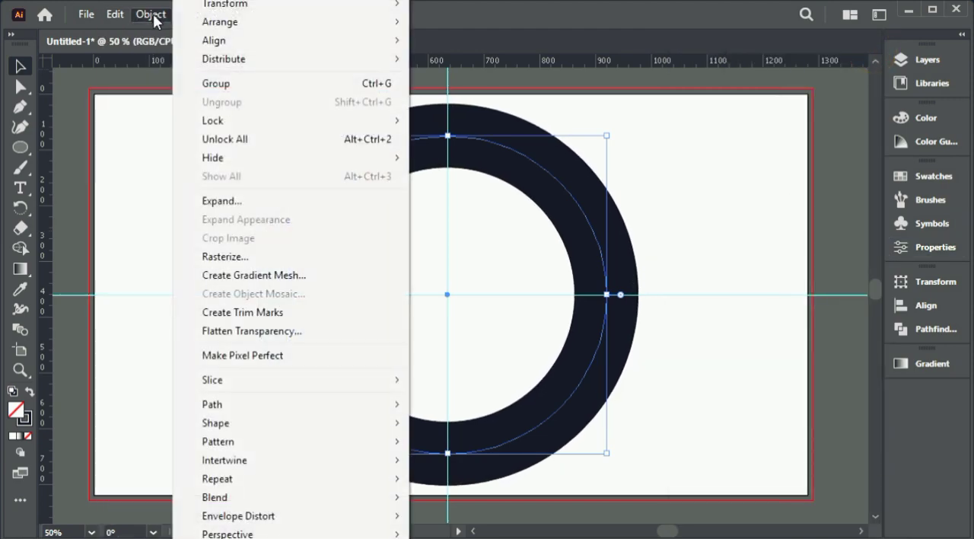
{"action": "left_click", "coordinate": [239, 200]}
{"action": "left_click", "coordinate": [446, 444]}
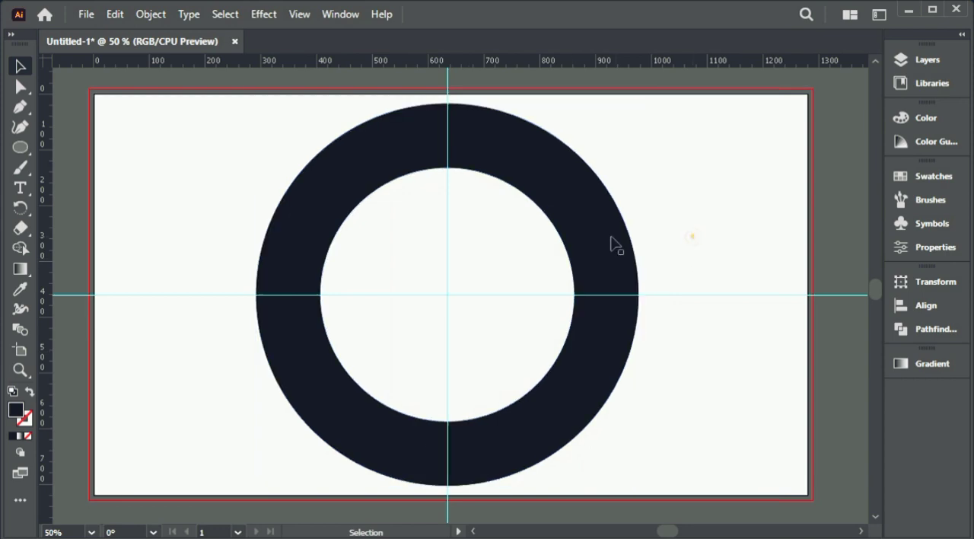
{"action": "left_click", "coordinate": [647, 195]}
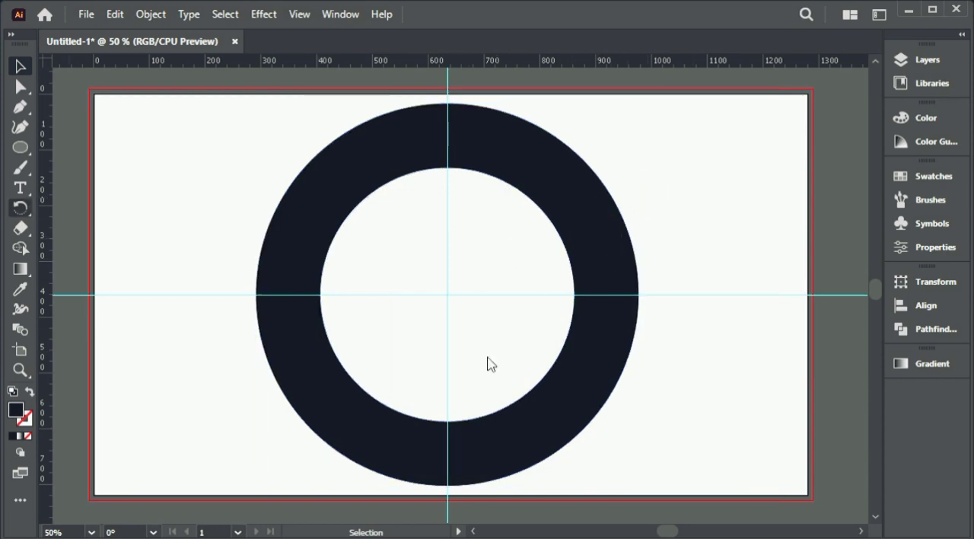
Step: Draw a small upright ellipse, centre it over the ring's top on the vertical guide, and enlarge it to span the band
{"action": "left_click", "coordinate": [23, 146]}
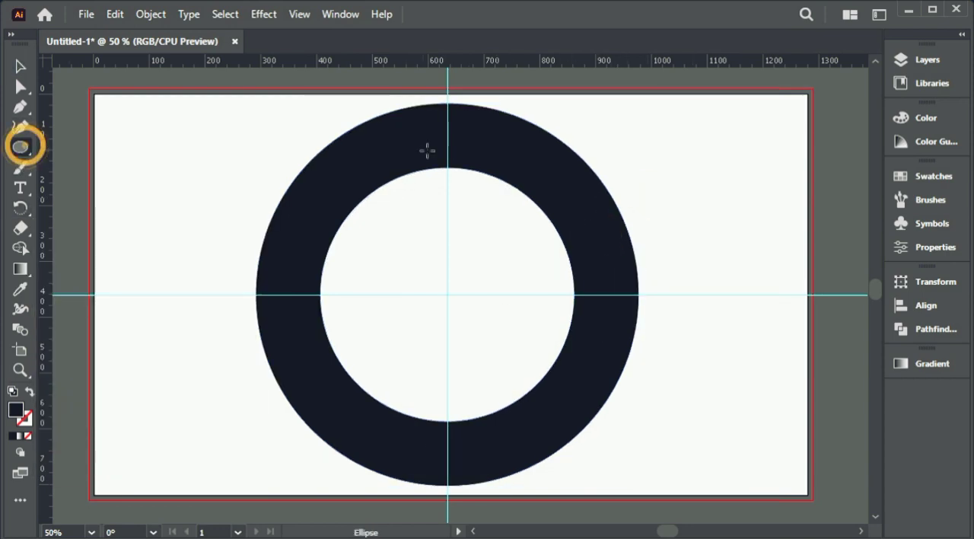
{"action": "left_click_drag", "start_coordinate": [448, 294], "coordinate": [502, 359]}
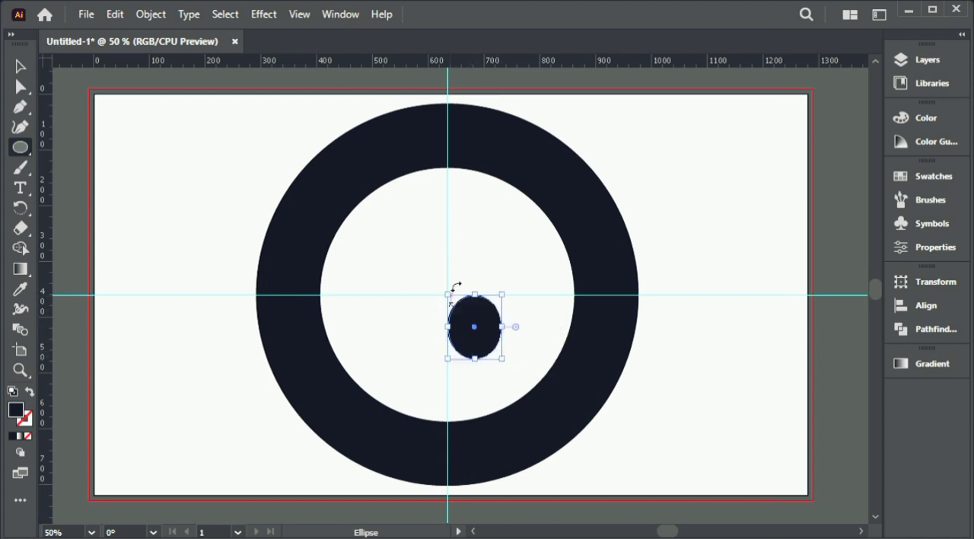
{"action": "left_click", "coordinate": [18, 68]}
{"action": "key", "text": "space"}
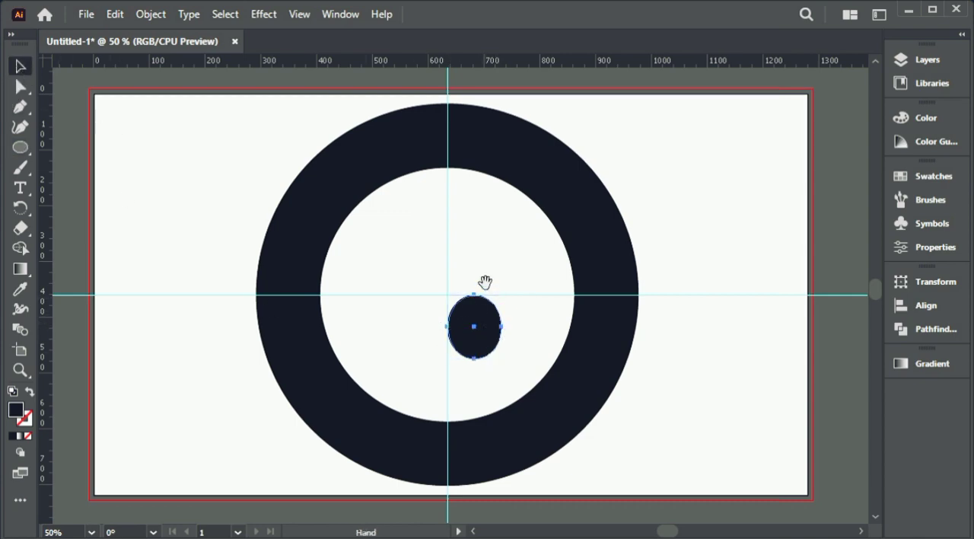
{"action": "left_click_drag", "start_coordinate": [484, 284], "coordinate": [493, 328]}
{"action": "left_click_drag", "start_coordinate": [481, 371], "coordinate": [454, 181]}
{"action": "left_click_drag", "start_coordinate": [480, 149], "coordinate": [504, 140]}
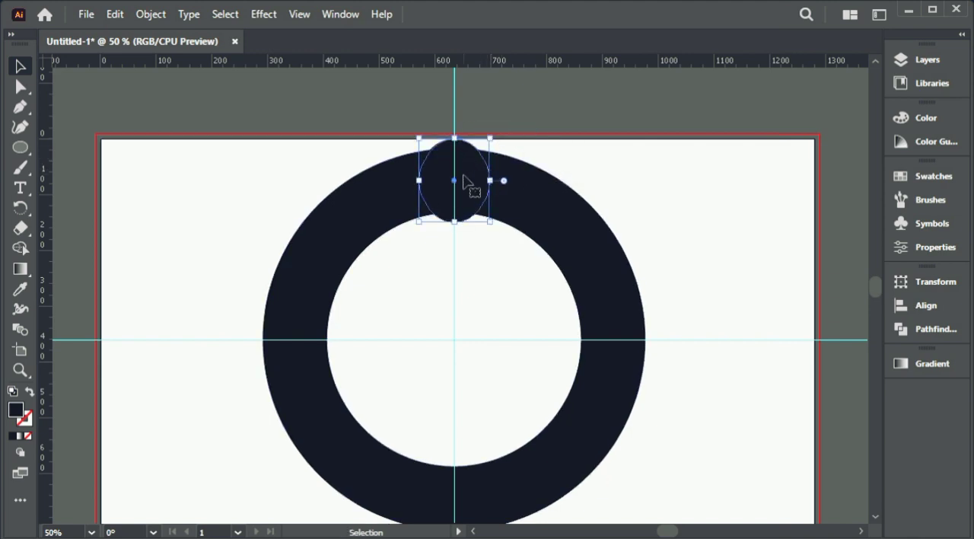
{"action": "left_click_drag", "start_coordinate": [468, 177], "coordinate": [464, 167]}
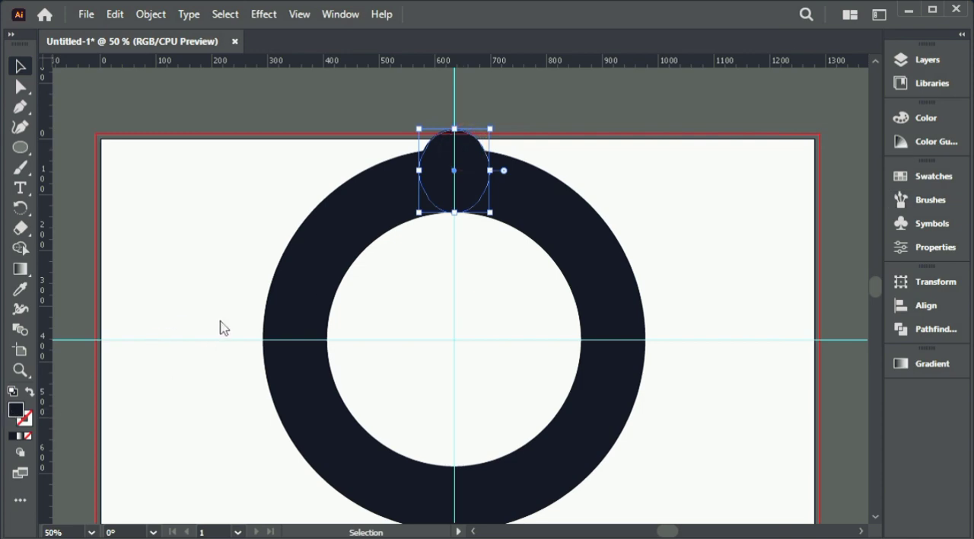
Step: Set the ellipse's fill to white
{"action": "double_click", "coordinate": [16, 409]}
{"action": "left_click_drag", "start_coordinate": [285, 256], "coordinate": [262, 229]}
{"action": "left_click", "coordinate": [665, 241]}
Step: Move the white ellipse up along the vertical guide so it overlaps only the outer part of the ring
{"action": "left_click_drag", "start_coordinate": [647, 271], "coordinate": [644, 243]}
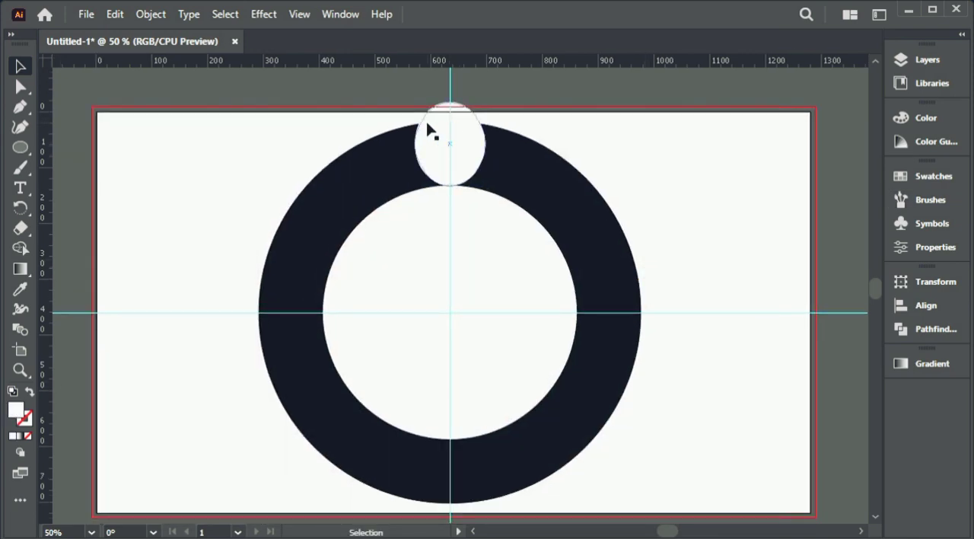
{"action": "left_click_drag", "start_coordinate": [460, 150], "coordinate": [562, 143]}
{"action": "left_click", "coordinate": [615, 124]}
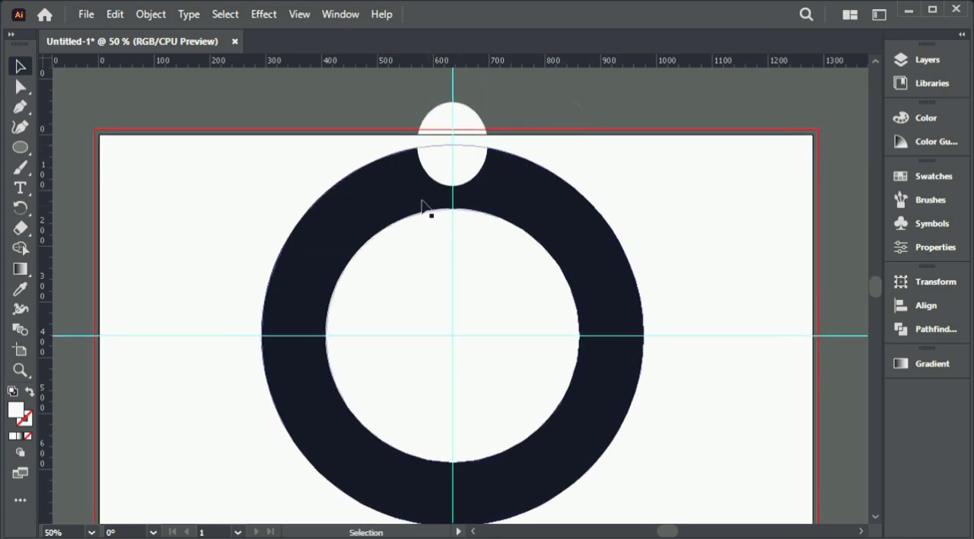
Step: Copy the white ellipse around the ring at 45° intervals about the guide intersection until eight ellipses are evenly spaced
{"action": "left_click", "coordinate": [458, 145]}
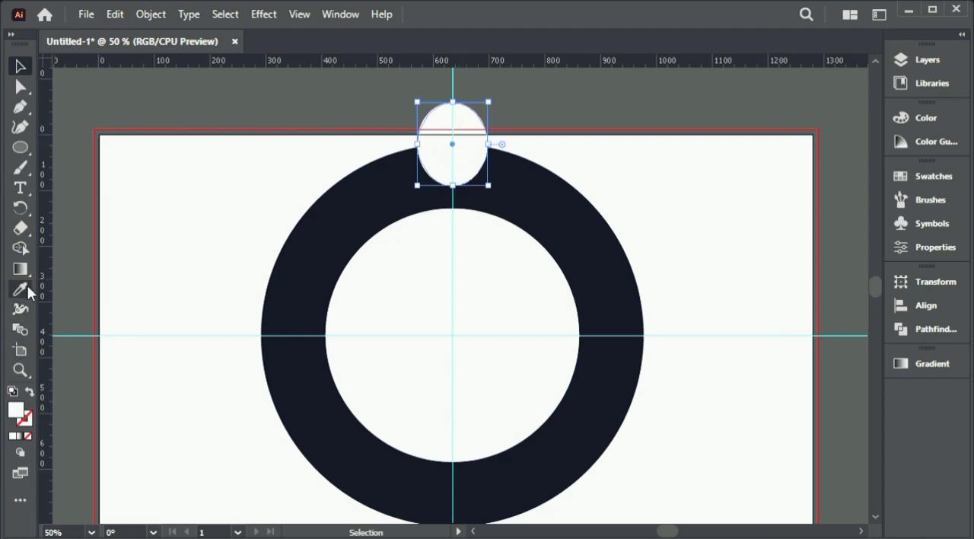
{"action": "left_click", "coordinate": [21, 212]}
{"action": "left_click_drag", "start_coordinate": [285, 335], "coordinate": [286, 247]}
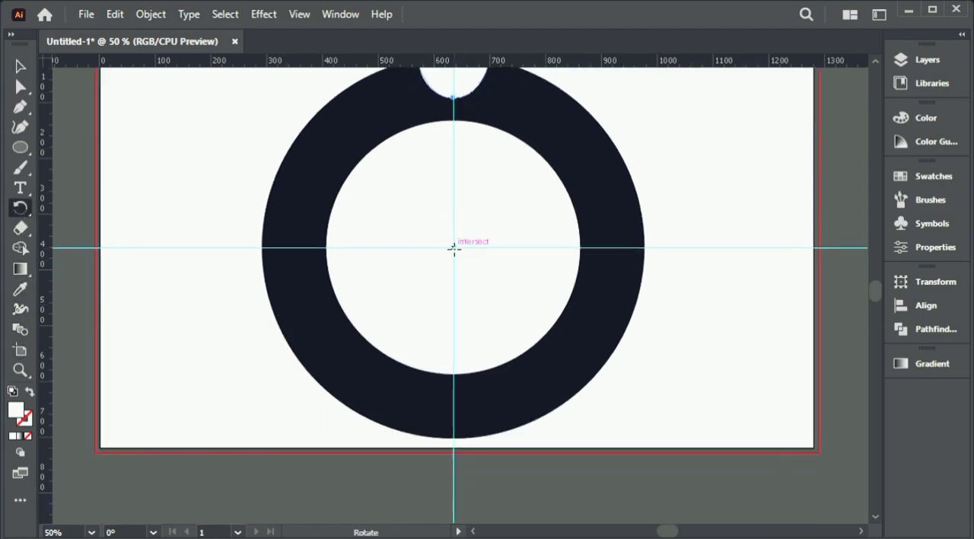
{"action": "left_click", "coordinate": [455, 248], "text": "alt"}
{"action": "left_click", "coordinate": [495, 263]}
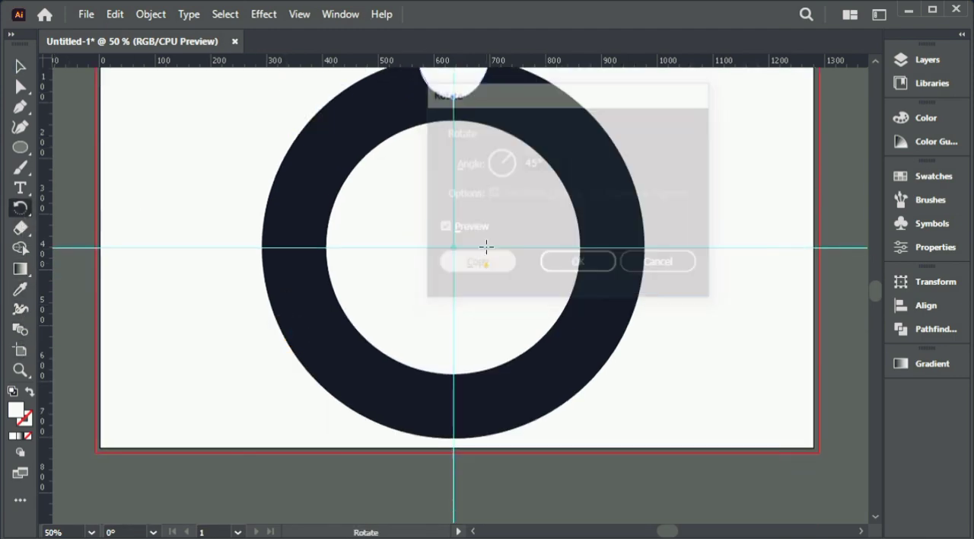
{"action": "left_click_drag", "start_coordinate": [507, 185], "coordinate": [507, 223]}
{"action": "key", "text": "ctrl+d"}
{"action": "key", "text": "ctrl+d"}
{"action": "key", "text": "ctrl+d"}
{"action": "key", "text": "ctrl+d"}
{"action": "key", "text": "ctrl+d"}
{"action": "key", "text": "ctrl+d"}
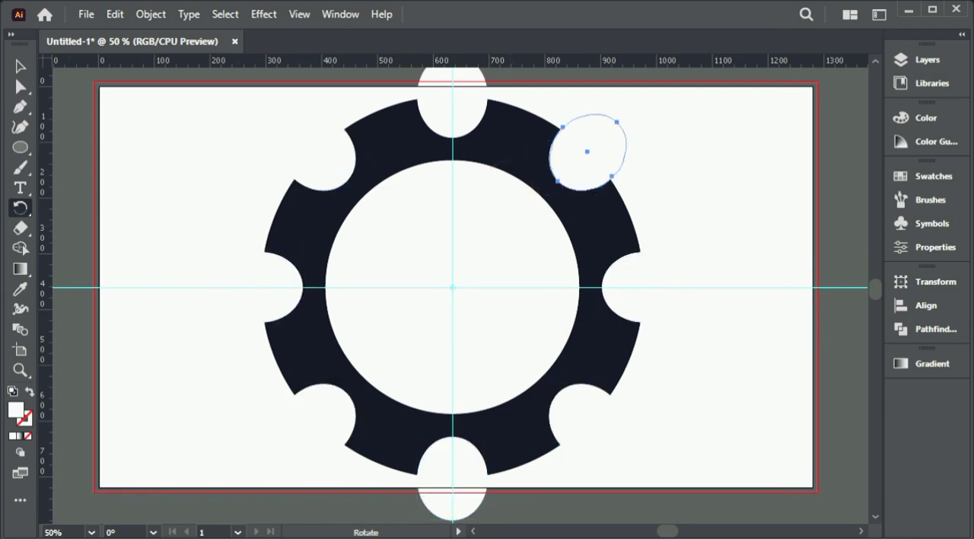
{"action": "key", "text": "v"}
{"action": "left_click", "coordinate": [241, 134]}
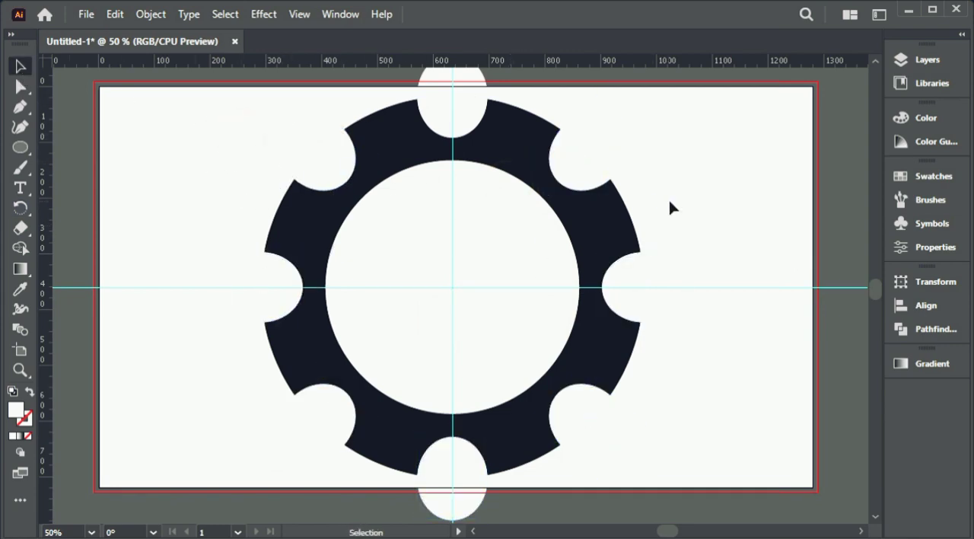
Step: Cut all eight ellipses out of the ring with the Shape Builder tool, leaving a gear with rounded notches
{"action": "key", "text": "ctrl+minus"}
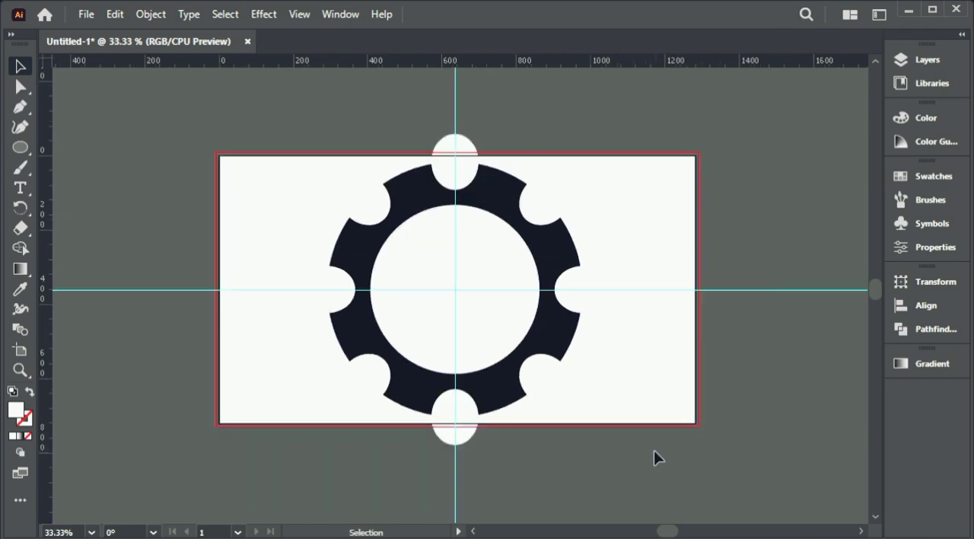
{"action": "left_click_drag", "start_coordinate": [654, 451], "coordinate": [304, 131]}
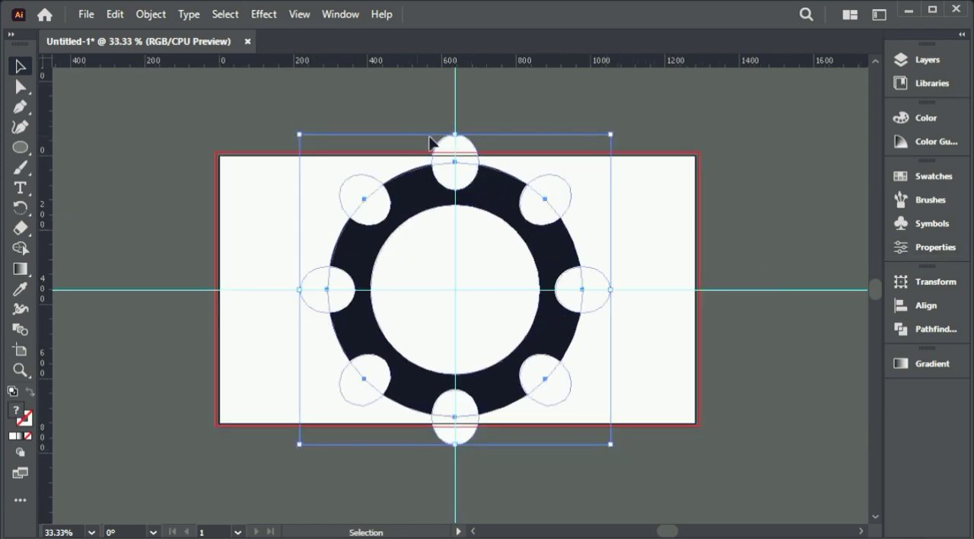
{"action": "left_click", "coordinate": [20, 248]}
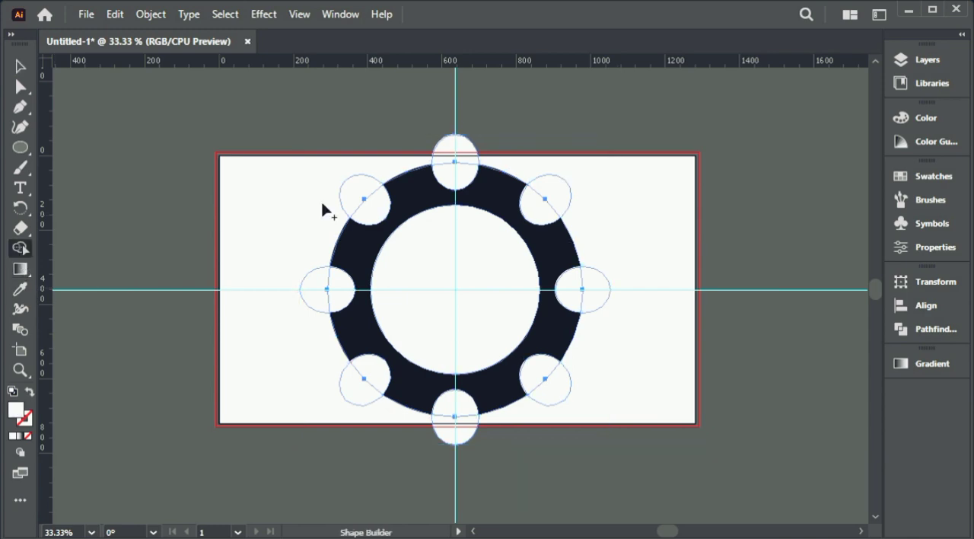
{"action": "mouse_move", "coordinate": [459, 185]}
{"action": "left_mouse_down"}
{"action": "mouse_move", "coordinate": [461, 151]}
{"action": "mouse_move", "coordinate": [485, 163]}
{"action": "left_mouse_up"}
{"action": "left_click", "coordinate": [544, 202], "text": "alt"}
{"action": "left_click", "coordinate": [601, 293], "text": "alt"}
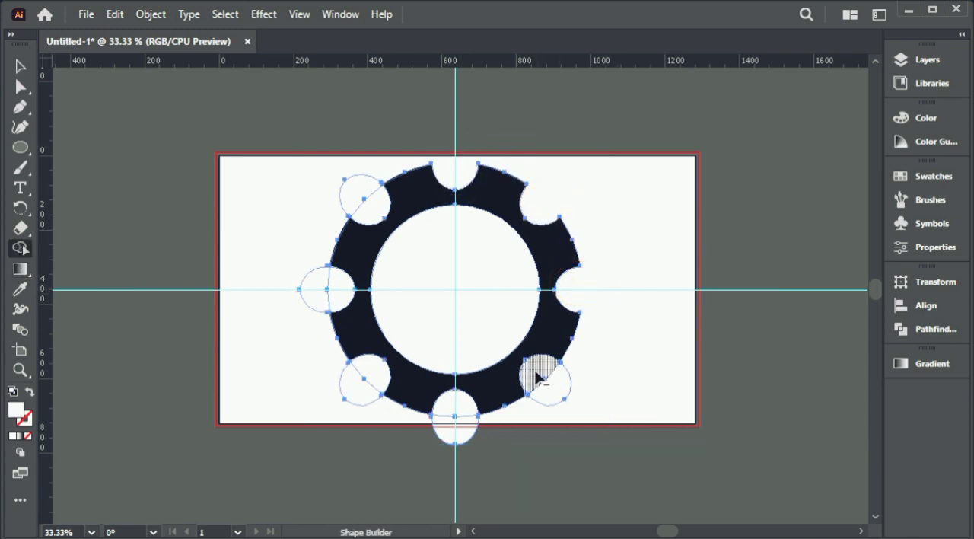
{"action": "left_click", "coordinate": [537, 376], "text": "alt"}
{"action": "left_click", "coordinate": [457, 415], "text": "alt"}
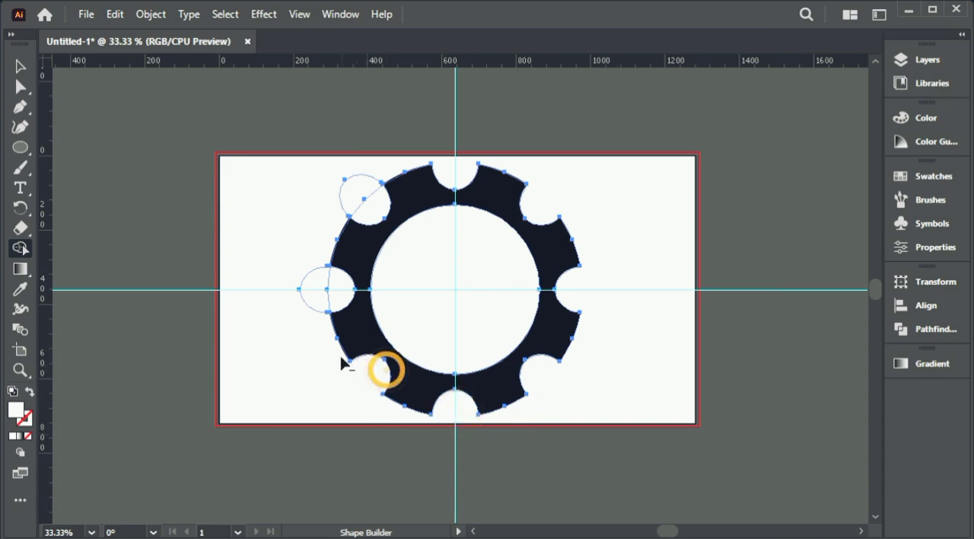
{"action": "left_click", "coordinate": [322, 290], "text": "alt"}
{"action": "left_click", "coordinate": [367, 203], "text": "alt"}
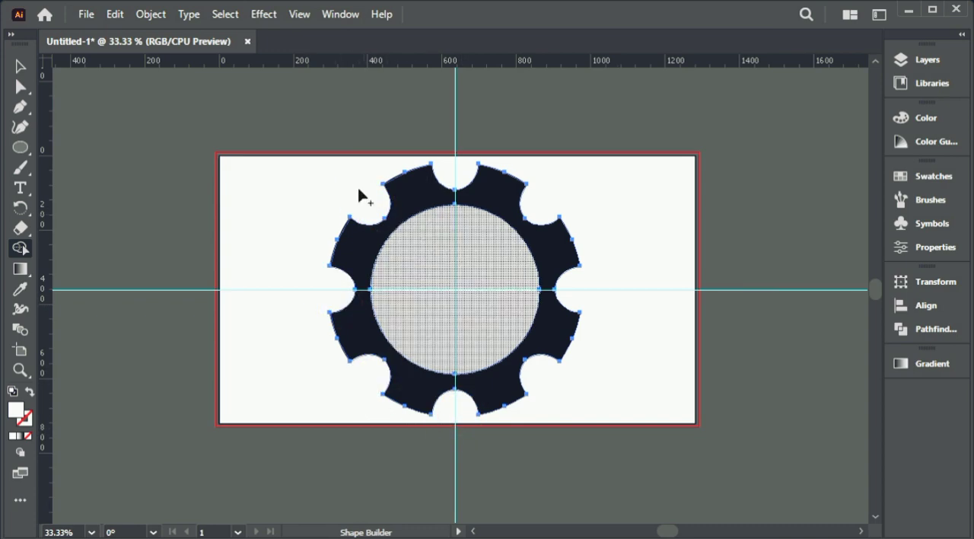
{"action": "left_click", "coordinate": [19, 66]}
{"action": "left_click", "coordinate": [231, 133]}
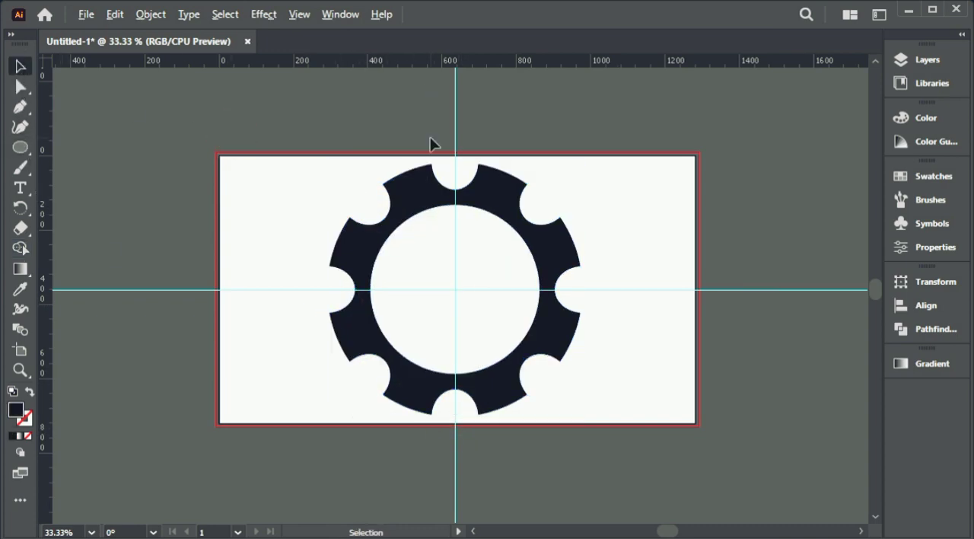
Step: Hide the guides and scale the gear down about its centre to leave ample space around it on the artboard
{"action": "key", "text": "ctrl+semicolon"}
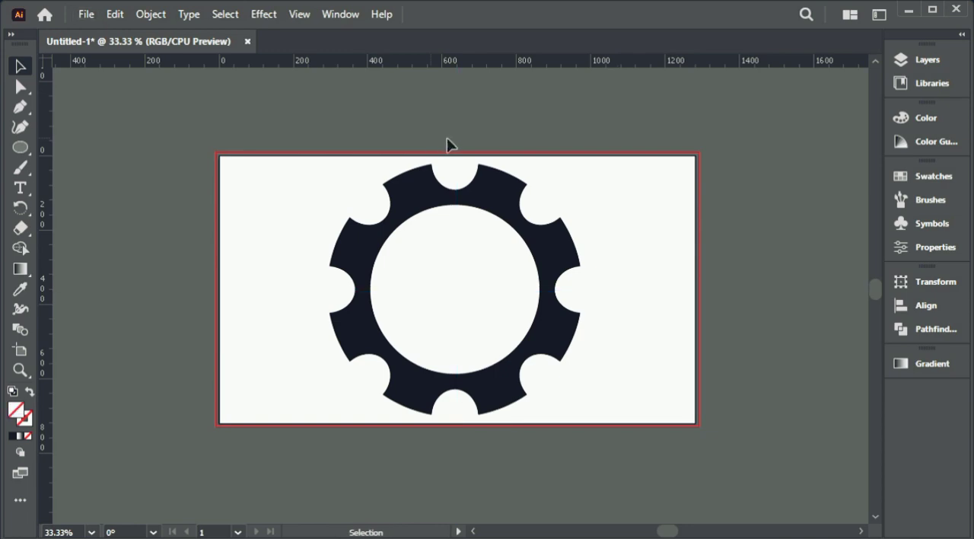
{"action": "left_click", "coordinate": [489, 207]}
{"action": "left_click_drag", "start_coordinate": [582, 164], "coordinate": [570, 217]}
{"action": "left_click", "coordinate": [596, 192]}
Step: Draw a three-point downward-bowing curve with the Curvature tool, from the gear's upper left across it to beyond the artboard's right edge
{"action": "key", "text": "ctrl+plus"}
{"action": "key", "text": "ctrl+plus"}
{"action": "key", "text": "space"}
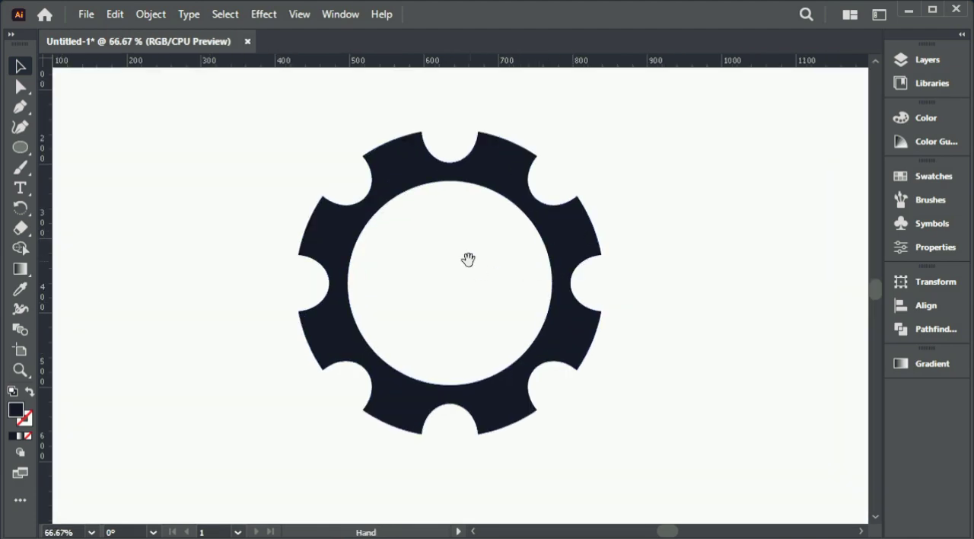
{"action": "left_click_drag", "start_coordinate": [469, 259], "coordinate": [479, 250]}
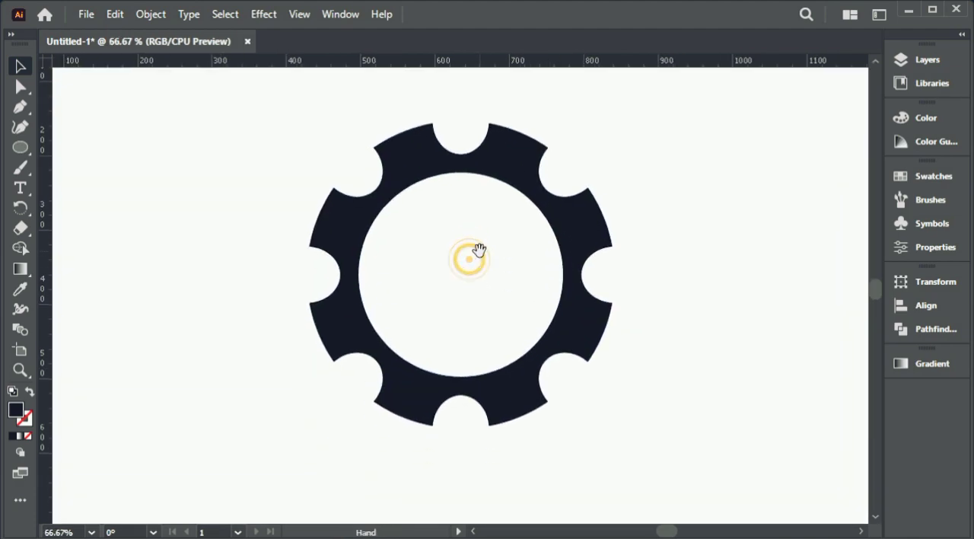
{"action": "left_click", "coordinate": [30, 124]}
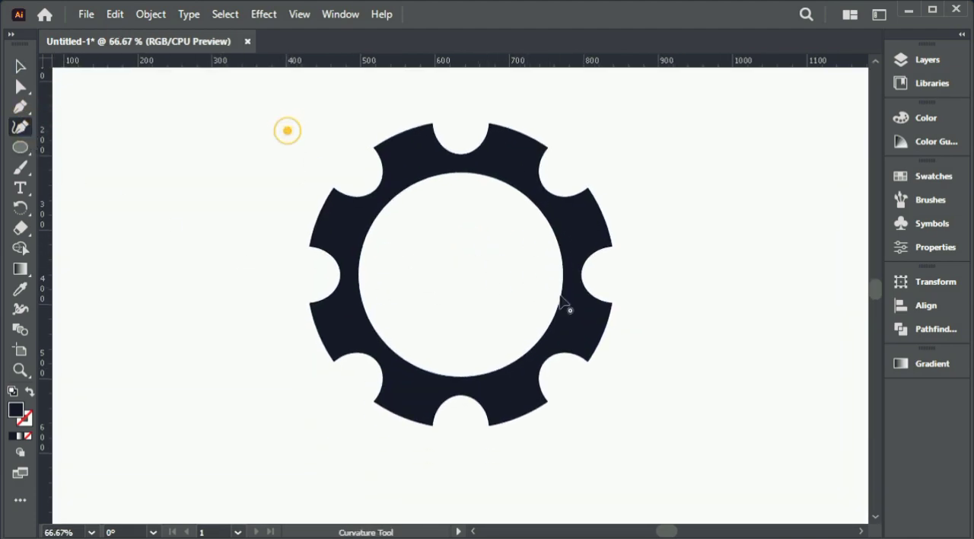
{"action": "left_click", "coordinate": [717, 315]}
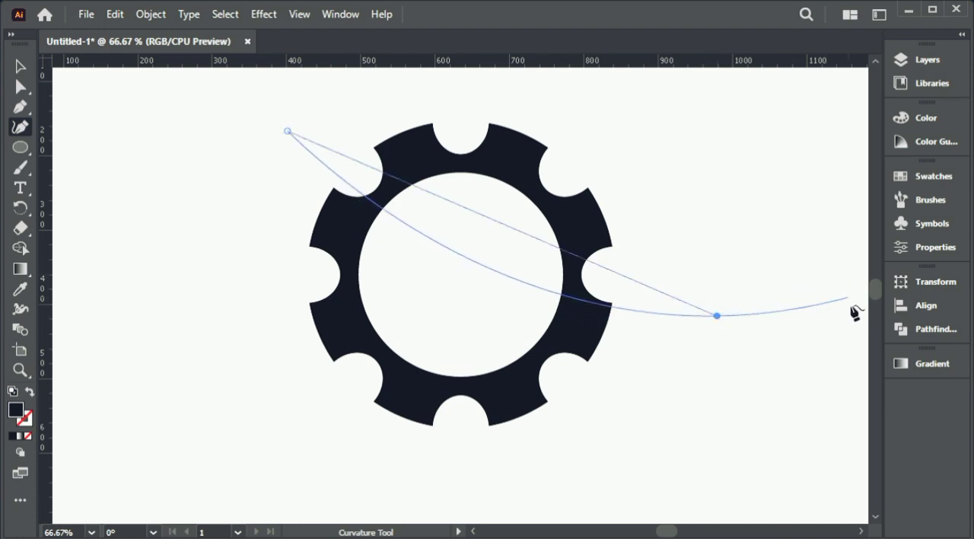
{"action": "key", "text": "ctrl+minus"}
{"action": "key", "text": "ctrl+minus"}
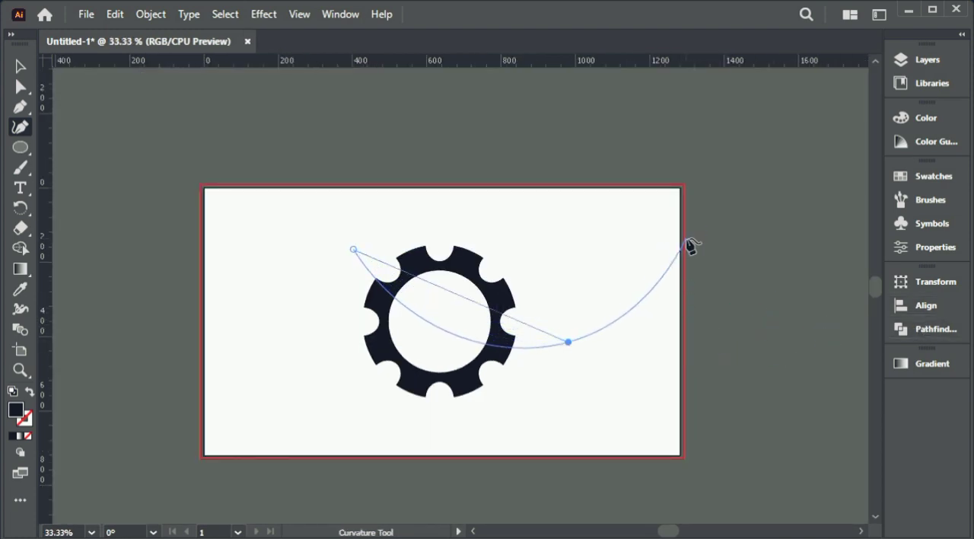
{"action": "left_click", "coordinate": [760, 212]}
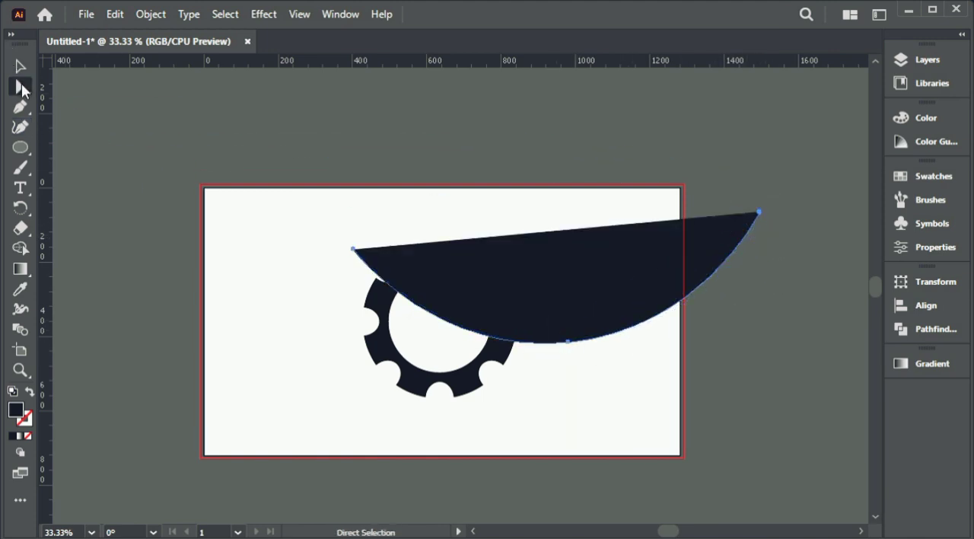
Step: Delete the curve's end point beyond the artboard and swap its fill and stroke, leaving an unfilled stroked curve
{"action": "left_click", "coordinate": [487, 356]}
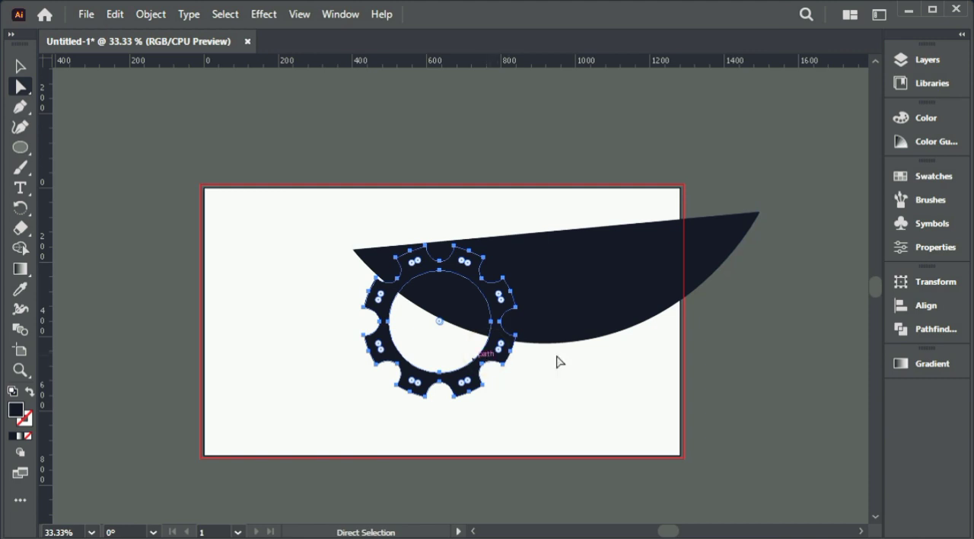
{"action": "left_click", "coordinate": [760, 213]}
{"action": "key", "text": "Delete"}
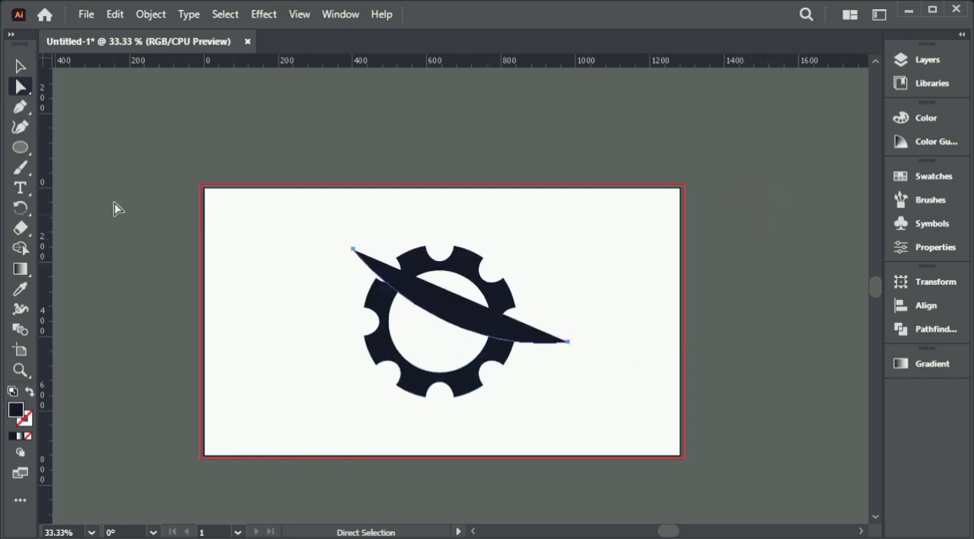
{"action": "left_click", "coordinate": [30, 391]}
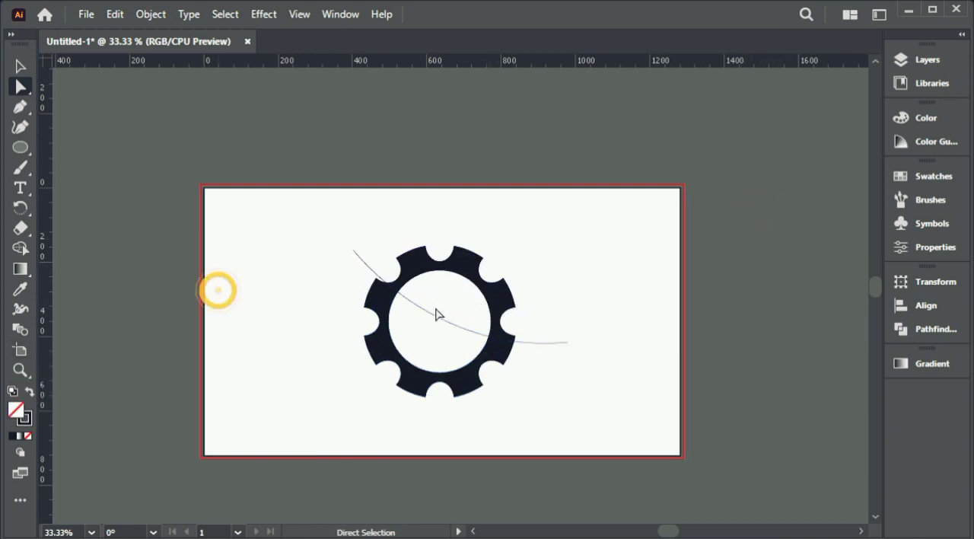
{"action": "left_click", "coordinate": [433, 314]}
{"action": "left_click", "coordinate": [28, 67]}
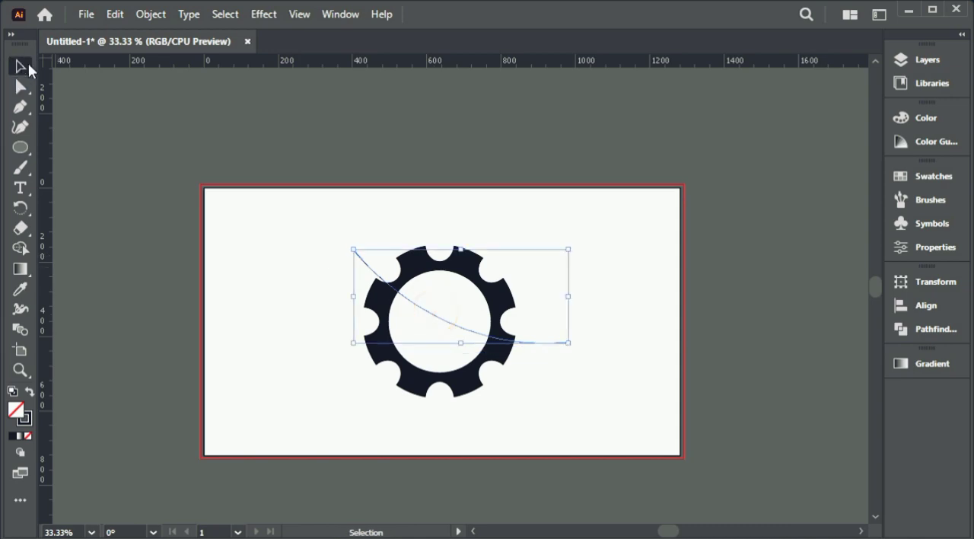
Step: Set the curve's stroke weight to 9 pt
{"action": "left_click", "coordinate": [926, 243]}
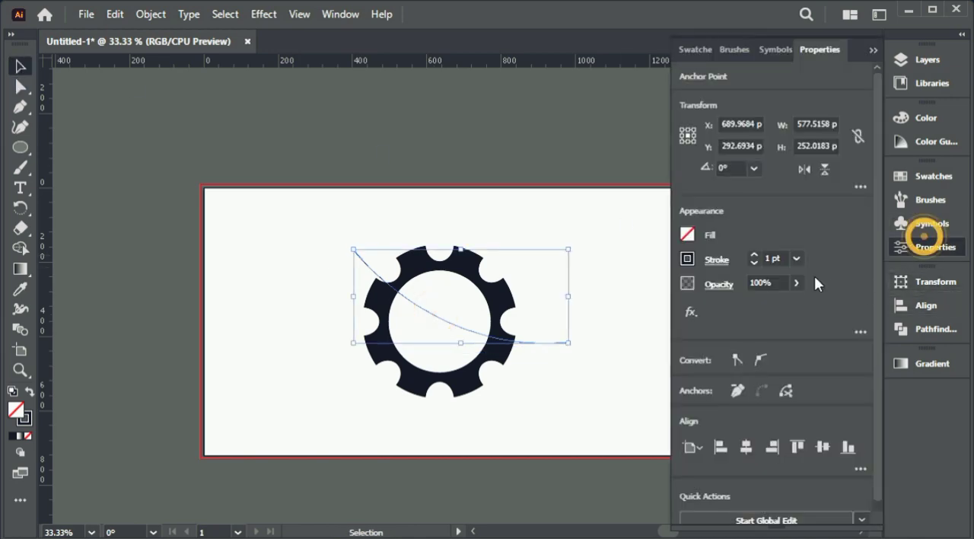
{"action": "left_click", "coordinate": [774, 258]}
{"action": "type", "text": "5"}
{"action": "key", "text": "Return"}
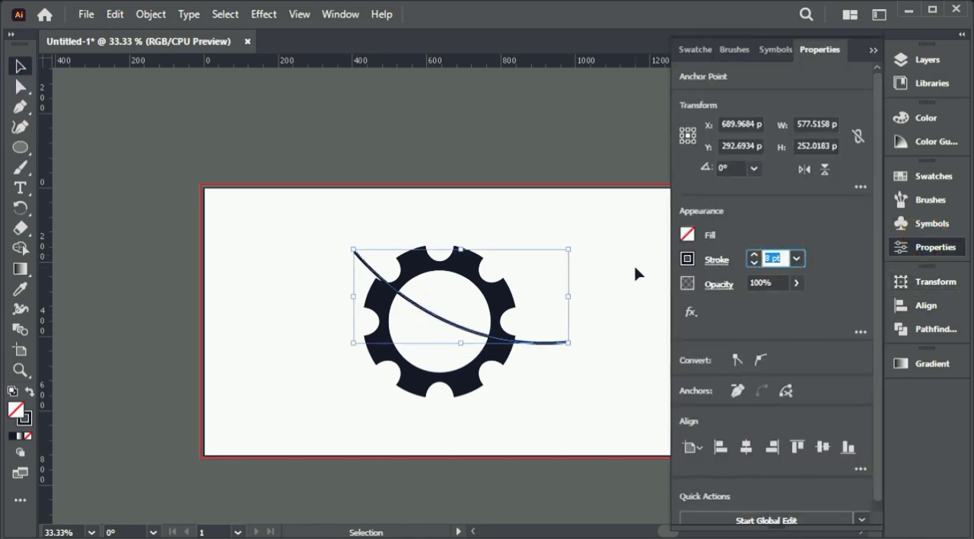
Step: Show the full stroke options and apply the lens-shaped width profile that tapers the curve at both ends
{"action": "left_click", "coordinate": [339, 14]}
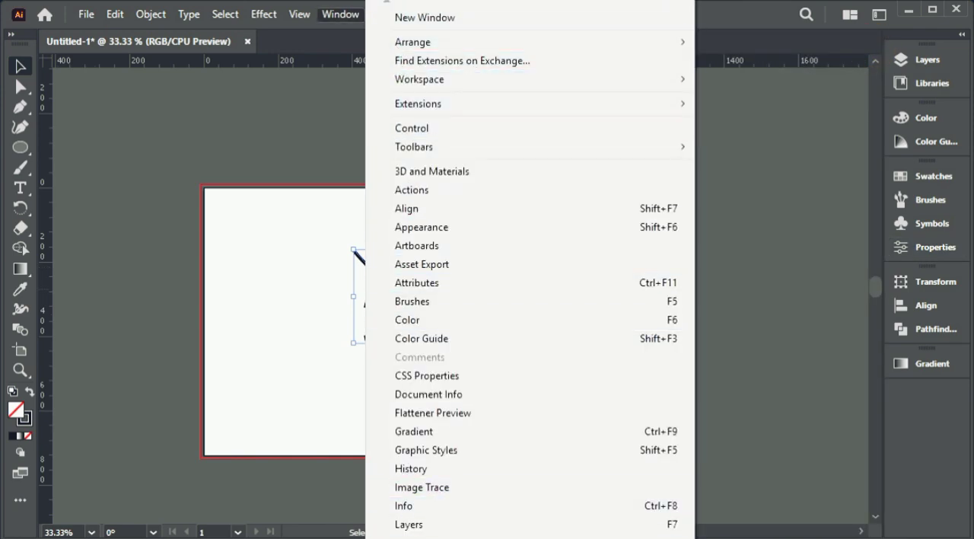
{"action": "left_click", "coordinate": [411, 538]}
{"action": "left_click_drag", "start_coordinate": [809, 413], "coordinate": [728, 277]}
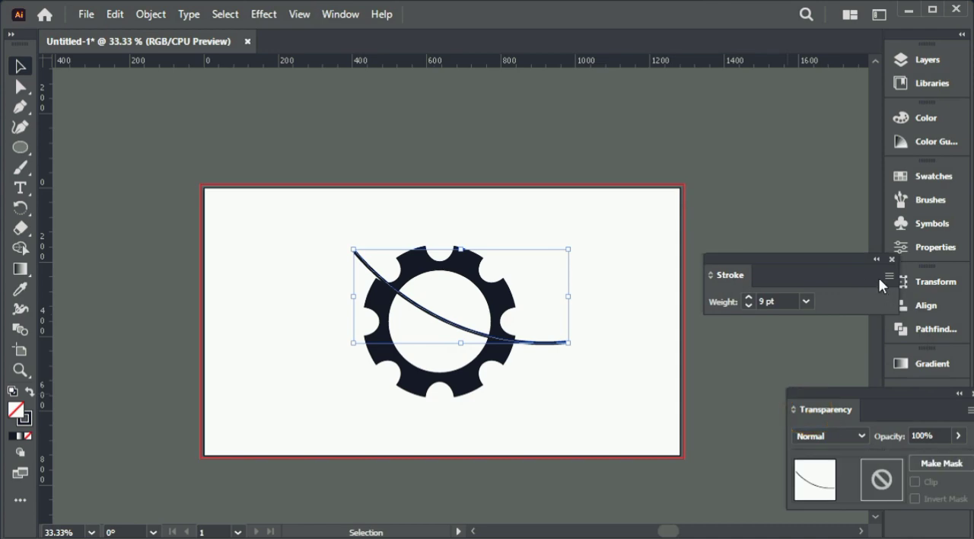
{"action": "left_click", "coordinate": [886, 276]}
{"action": "left_click", "coordinate": [811, 282]}
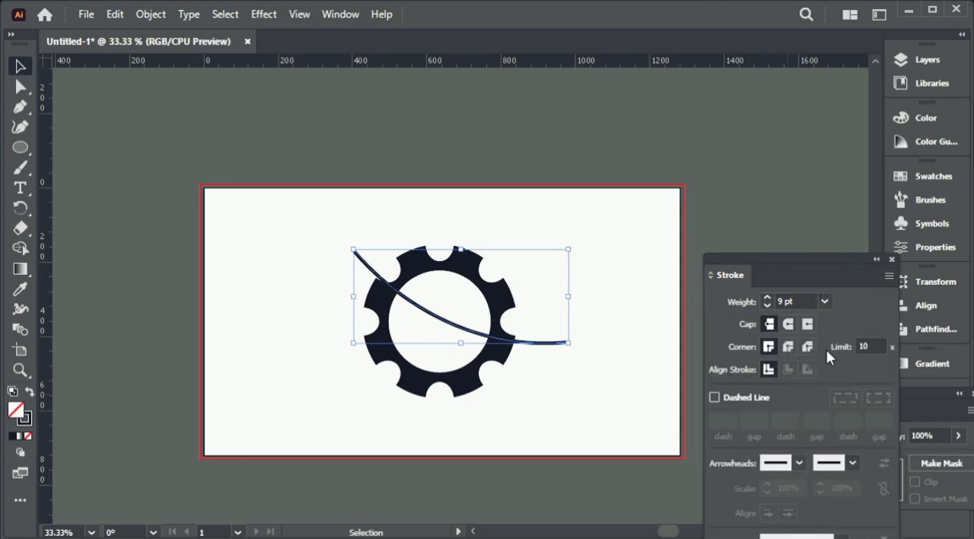
{"action": "left_click", "coordinate": [812, 403]}
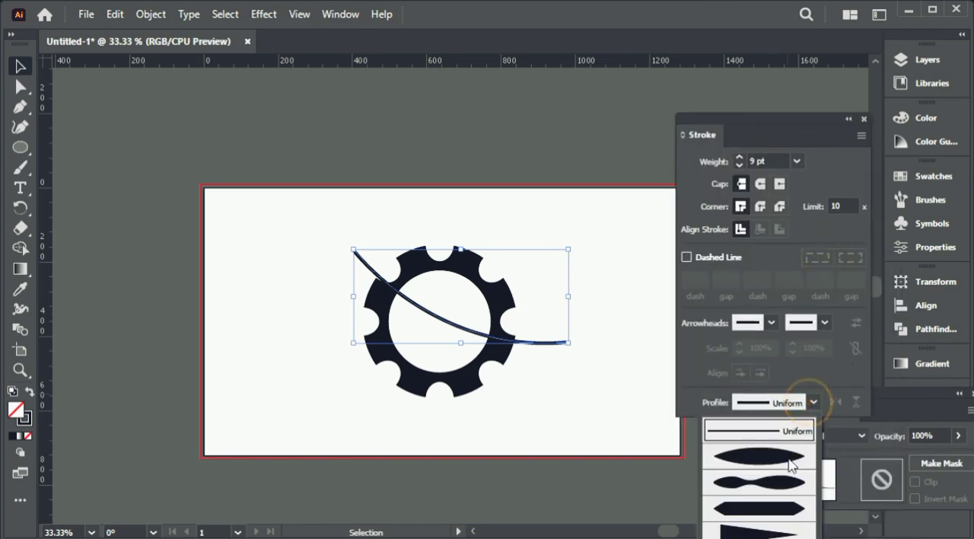
{"action": "left_click", "coordinate": [777, 461]}
{"action": "left_click", "coordinate": [581, 210]}
Step: Increase the tapered curve's stroke weight to 17 pt and shift it slightly up and left across the gear
{"action": "key", "text": "ctrl+equal"}
{"action": "key", "text": "ctrl+equal"}
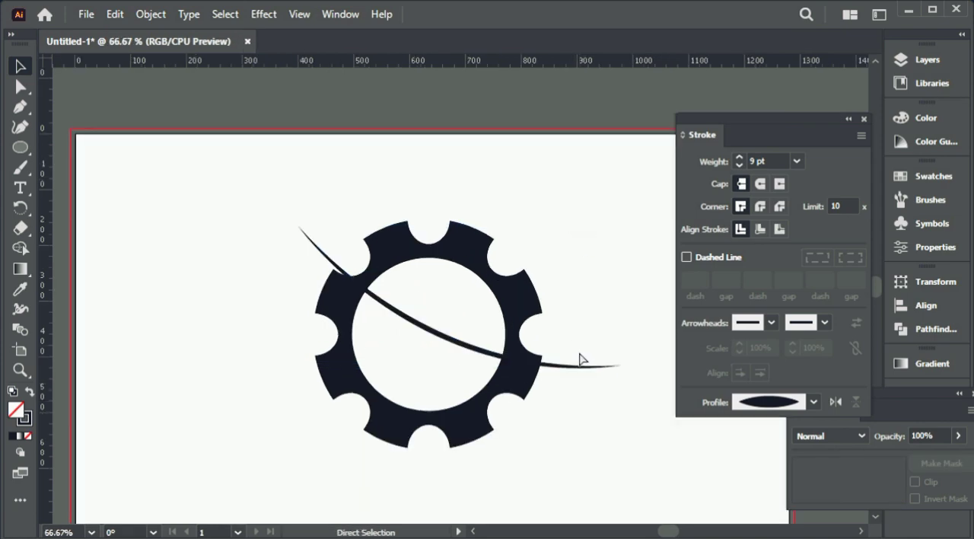
{"action": "left_click", "coordinate": [471, 364]}
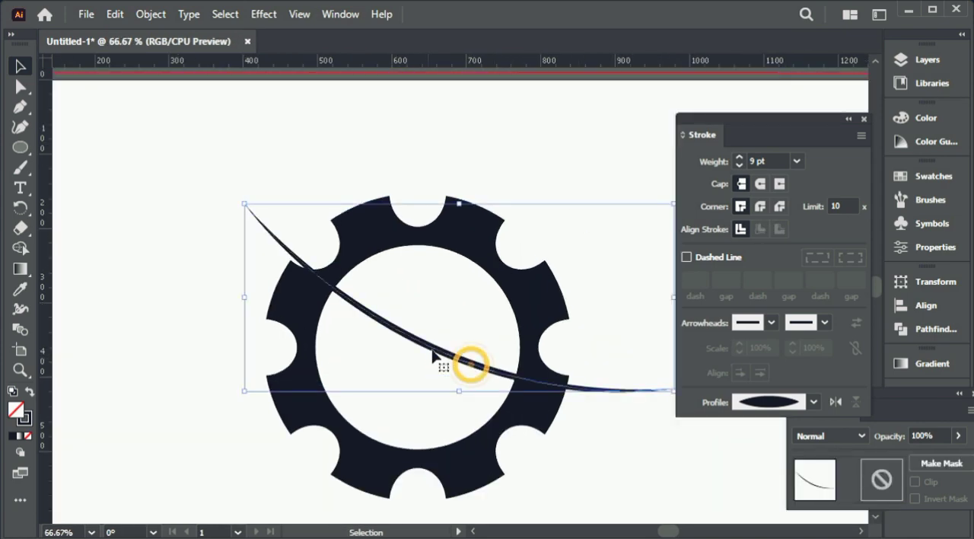
{"action": "left_click", "coordinate": [767, 158]}
{"action": "key", "text": "Up"}
{"action": "key", "text": "Up"}
{"action": "key", "text": "Up"}
{"action": "key", "text": "Up"}
{"action": "key", "text": "Up"}
{"action": "key", "text": "Up"}
{"action": "key", "text": "Up"}
{"action": "key", "text": "Up"}
{"action": "left_click", "coordinate": [485, 366]}
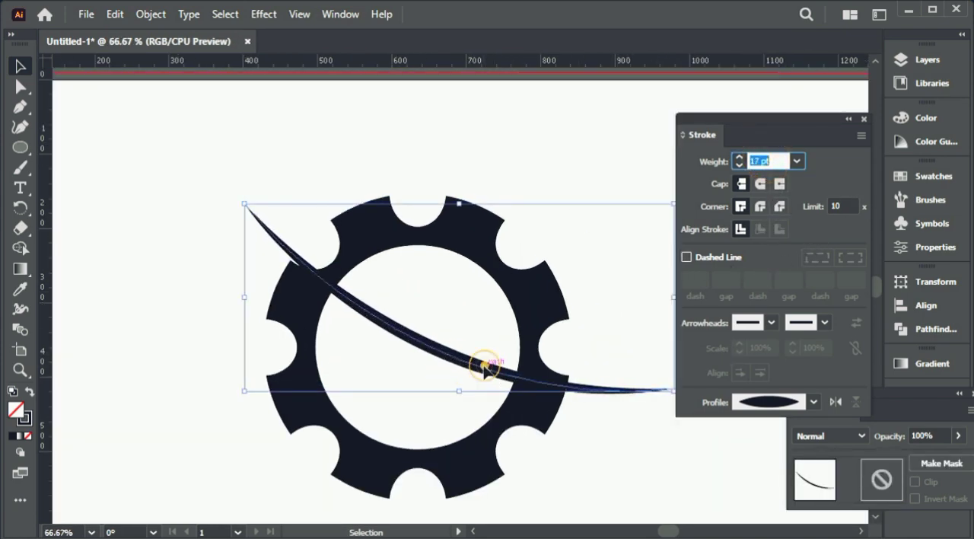
{"action": "left_click_drag", "start_coordinate": [485, 366], "coordinate": [465, 358]}
{"action": "left_click", "coordinate": [602, 306]}
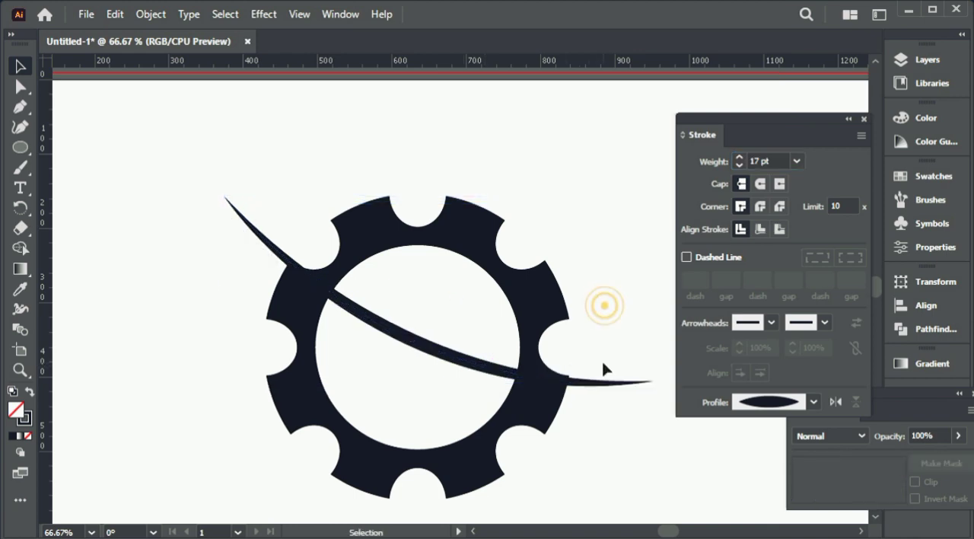
{"action": "left_click_drag", "start_coordinate": [535, 380], "coordinate": [520, 268]}
{"action": "left_click", "coordinate": [440, 246]}
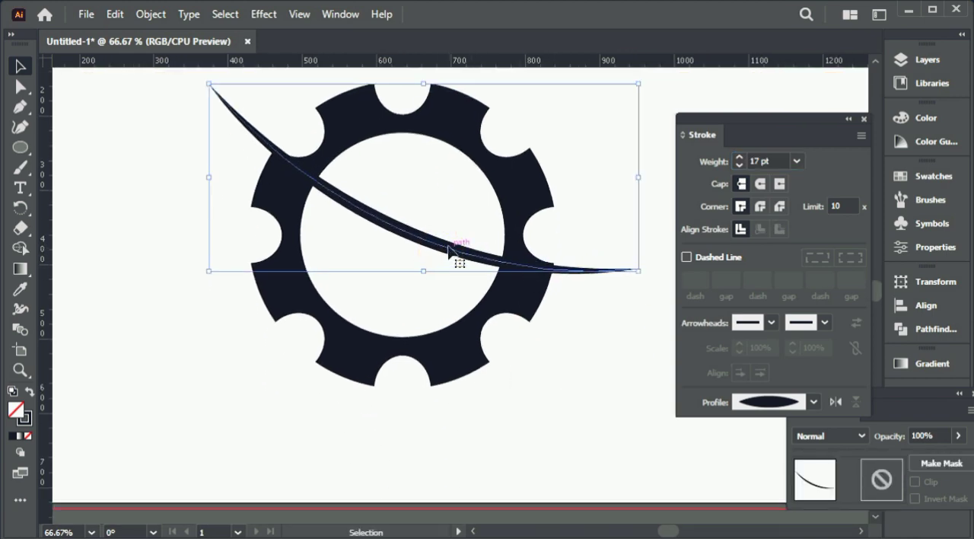
Step: Copy the gear and curve together, paste the duplicate in place and move it horizontally to the left of the original
{"action": "key", "text": "ctrl+minus"}
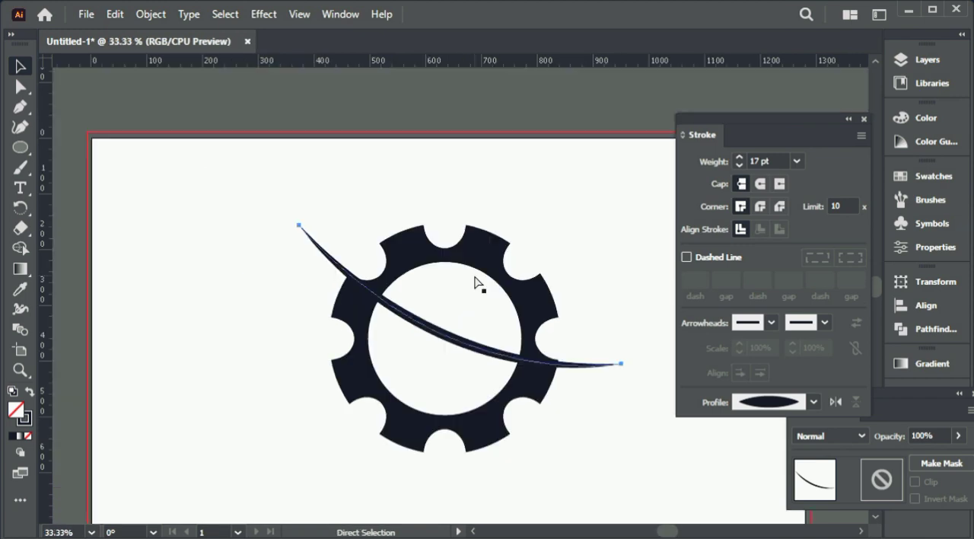
{"action": "left_click_drag", "start_coordinate": [583, 398], "coordinate": [347, 225]}
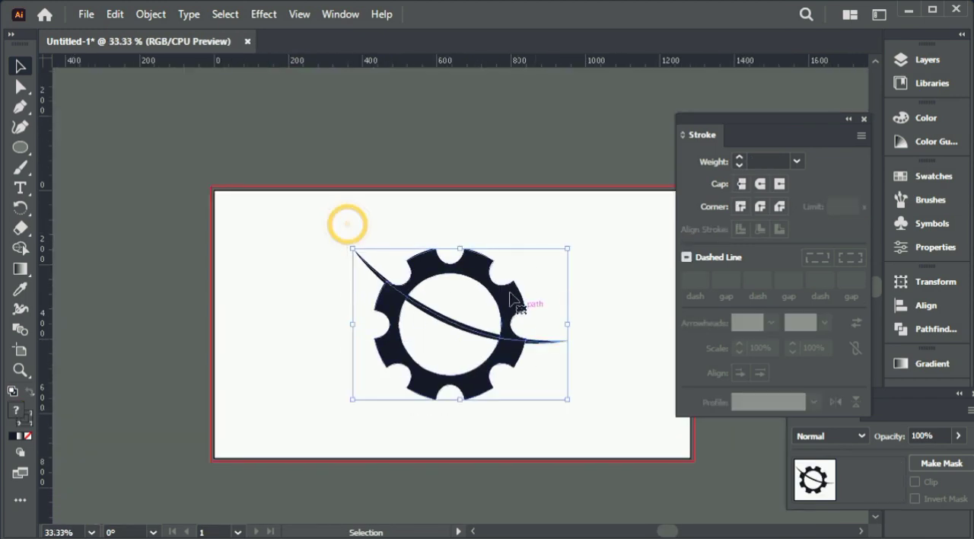
{"action": "left_click", "coordinate": [115, 14]}
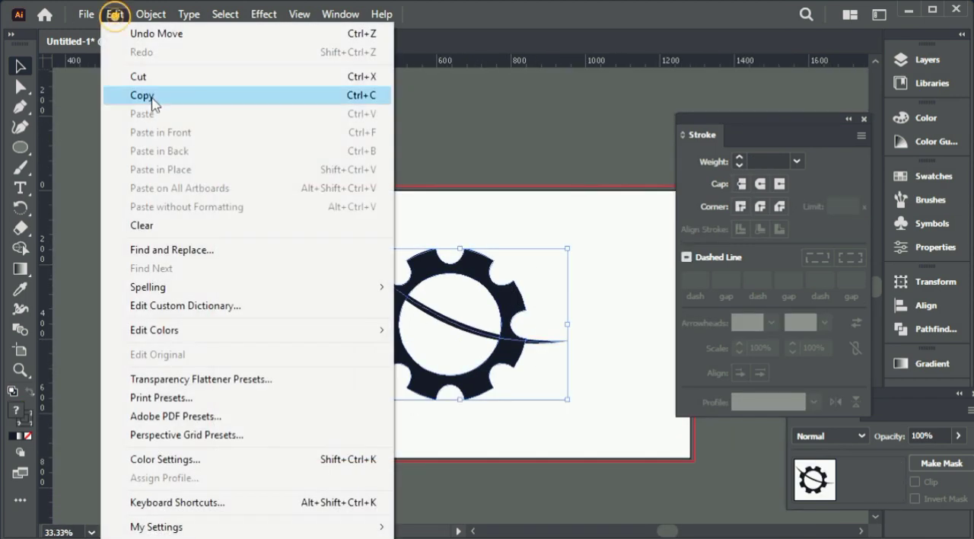
{"action": "left_click", "coordinate": [155, 102]}
{"action": "left_click", "coordinate": [118, 17]}
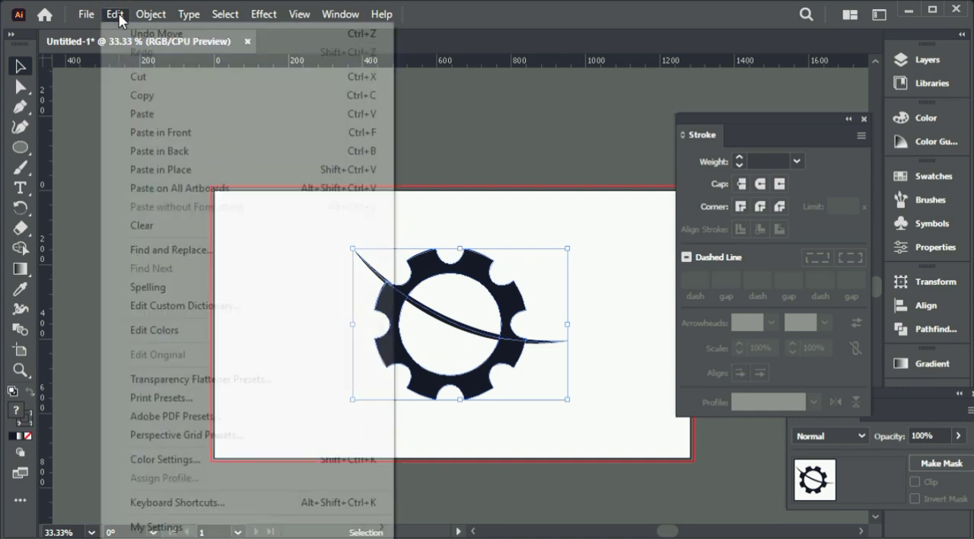
{"action": "left_click", "coordinate": [141, 126]}
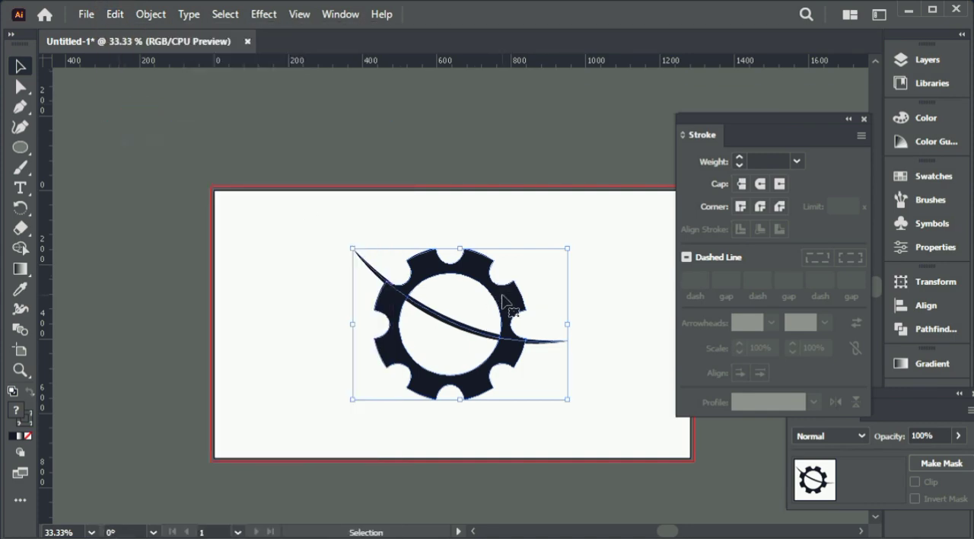
{"action": "left_click_drag", "start_coordinate": [488, 287], "coordinate": [272, 304]}
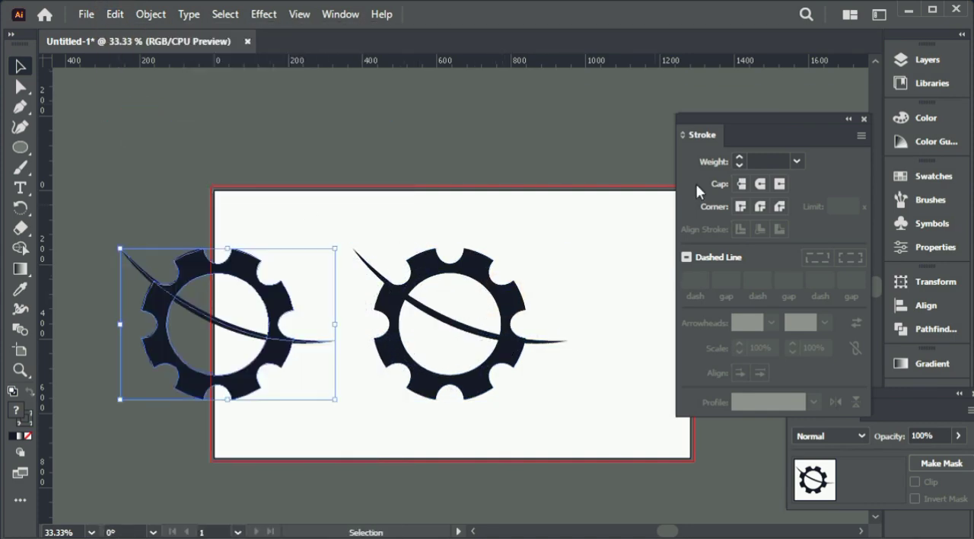
Step: Collapse the stroke options and shift both gear graphics right so they sit side by side on the artboard
{"action": "left_click", "coordinate": [849, 119]}
{"action": "mouse_move", "coordinate": [202, 210]}
{"action": "left_mouse_down"}
{"action": "mouse_move", "coordinate": [438, 302]}
{"action": "mouse_move", "coordinate": [478, 262]}
{"action": "mouse_move", "coordinate": [550, 266]}
{"action": "left_mouse_up"}
{"action": "left_click", "coordinate": [558, 142]}
{"action": "key", "text": "ctrl+plus"}
{"action": "key", "text": "ctrl+plus"}
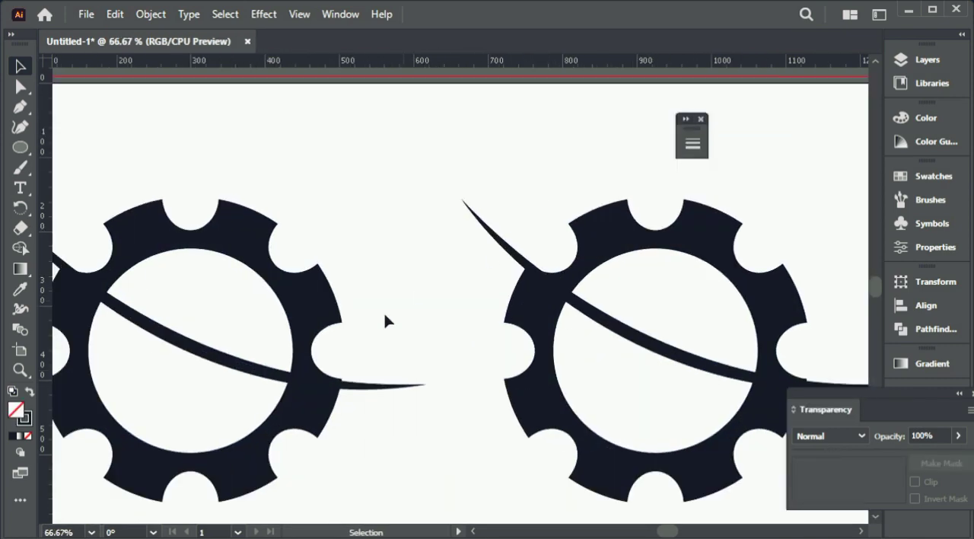
Step: Move the left gear's curve down so it crosses the lower part of that gear
{"action": "key", "text": "space"}
{"action": "left_click_drag", "start_coordinate": [413, 261], "coordinate": [483, 159]}
{"action": "left_click_drag", "start_coordinate": [315, 266], "coordinate": [305, 322]}
{"action": "left_click", "coordinate": [466, 393]}
{"action": "key", "text": "ctrl+minus"}
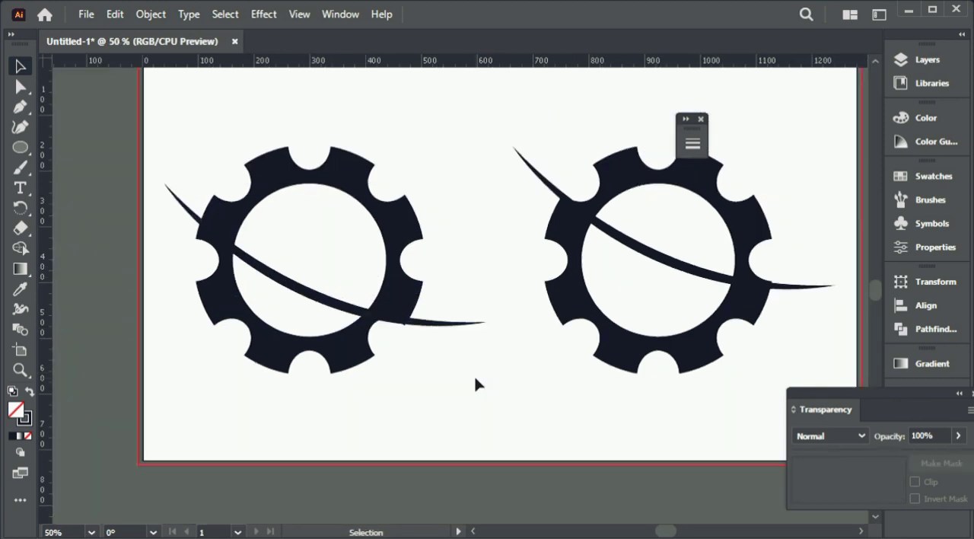
{"action": "key", "text": "space"}
{"action": "left_click_drag", "start_coordinate": [515, 330], "coordinate": [435, 348]}
Step: Expand the tapered stroke of each gear's curve into a filled shape
{"action": "left_click_drag", "start_coordinate": [705, 406], "coordinate": [537, 228]}
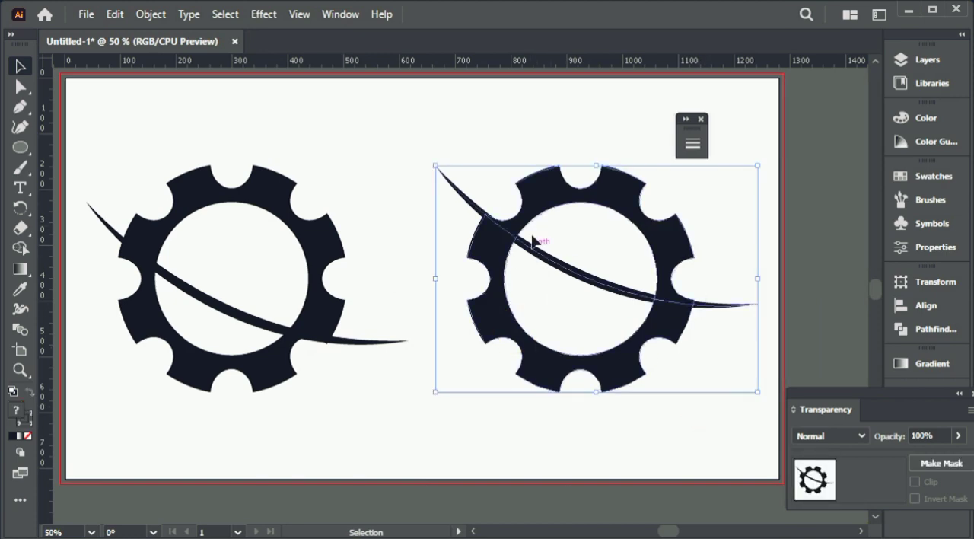
{"action": "left_click", "coordinate": [523, 130]}
{"action": "left_click", "coordinate": [567, 268]}
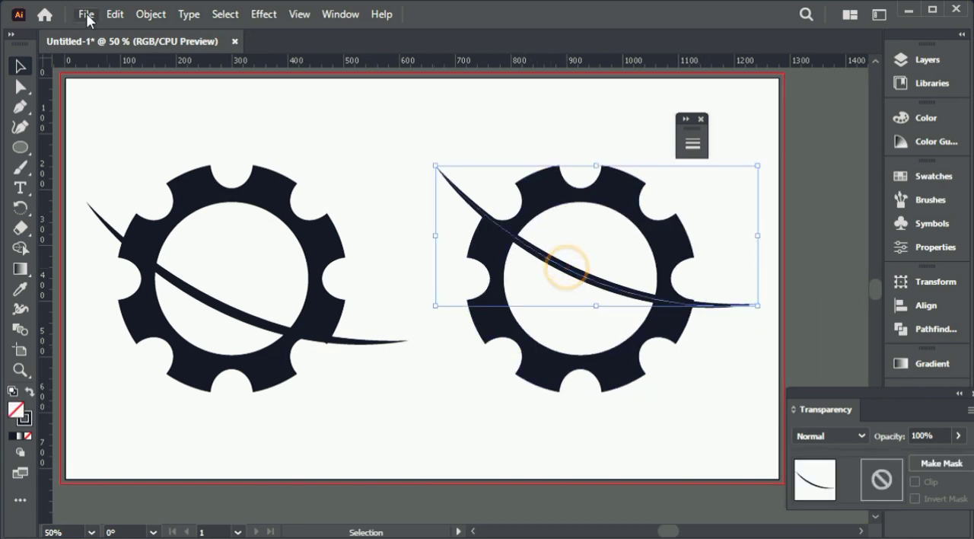
{"action": "left_click", "coordinate": [146, 14]}
{"action": "left_click", "coordinate": [226, 217]}
{"action": "left_click", "coordinate": [372, 158]}
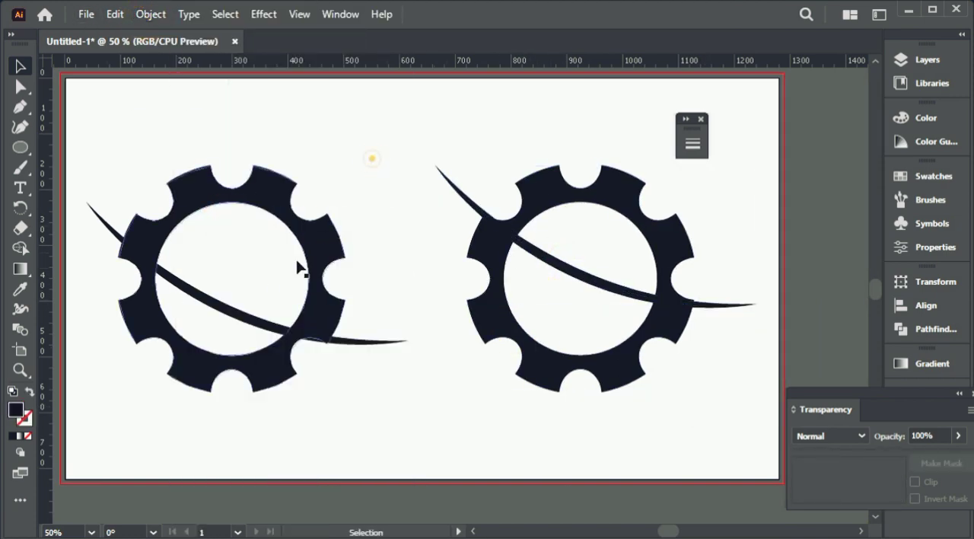
{"action": "left_click", "coordinate": [245, 317]}
{"action": "left_click", "coordinate": [151, 15]}
{"action": "left_click", "coordinate": [218, 214]}
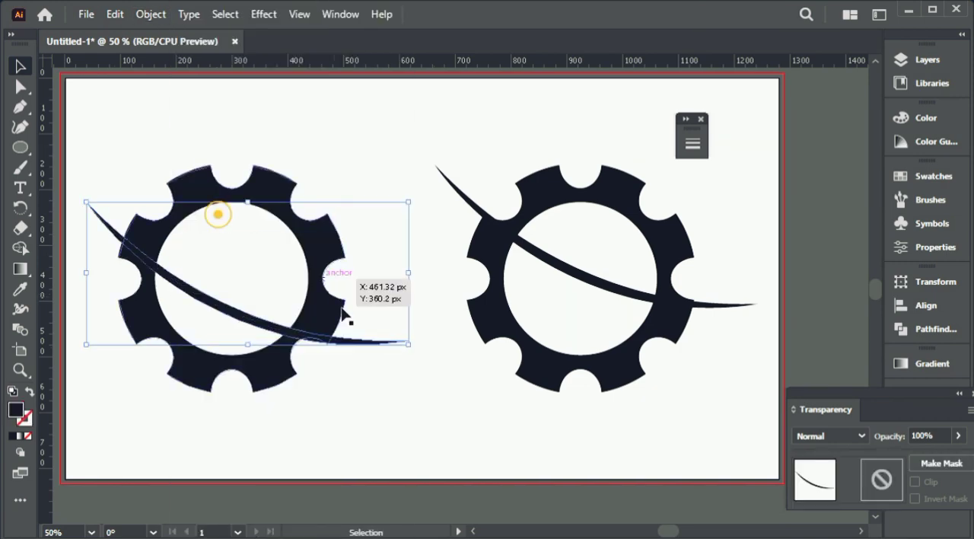
{"action": "left_click", "coordinate": [304, 175]}
Step: Remove the part of the left gear above its curve with the Shape Builder tool
{"action": "left_click_drag", "start_coordinate": [317, 261], "coordinate": [434, 305]}
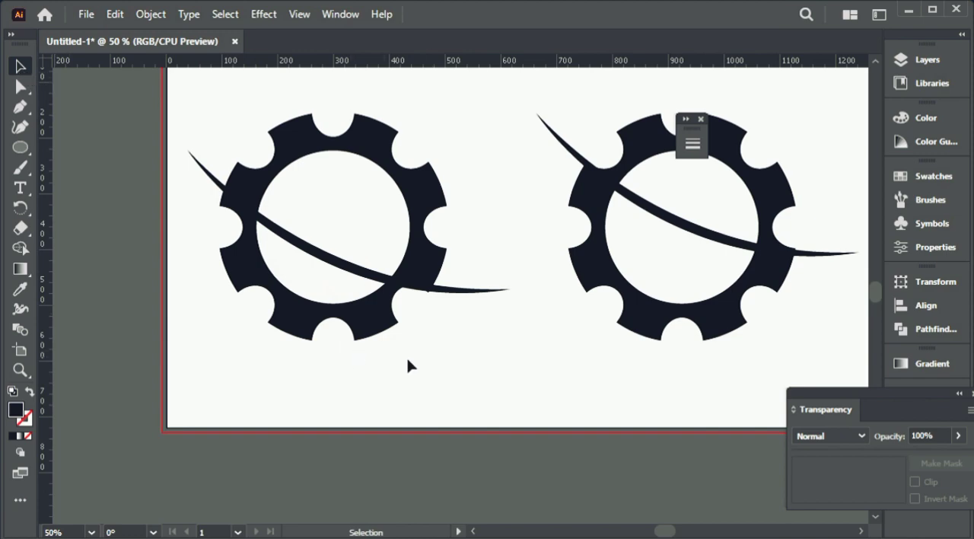
{"action": "left_click_drag", "start_coordinate": [250, 195], "coordinate": [448, 364]}
{"action": "left_click", "coordinate": [20, 248]}
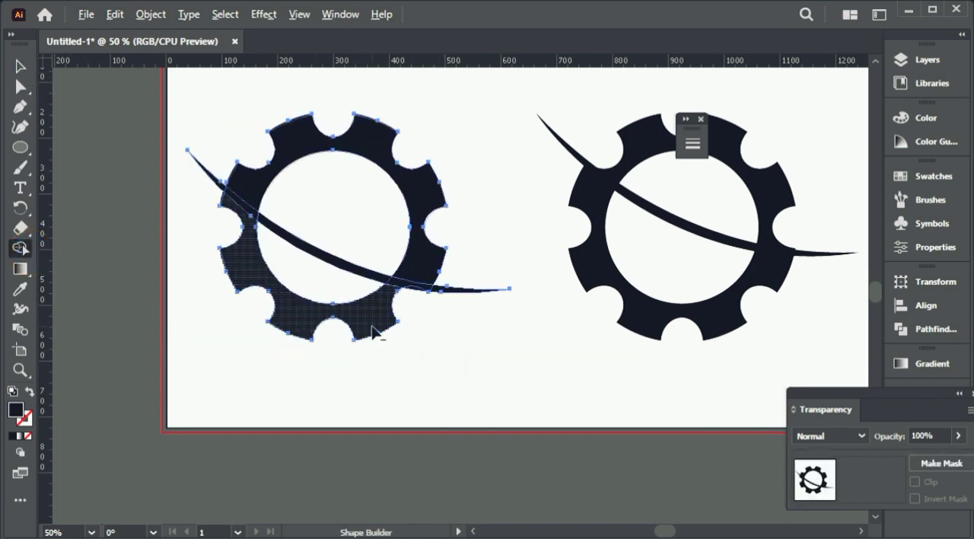
{"action": "left_click", "coordinate": [421, 199], "text": "alt"}
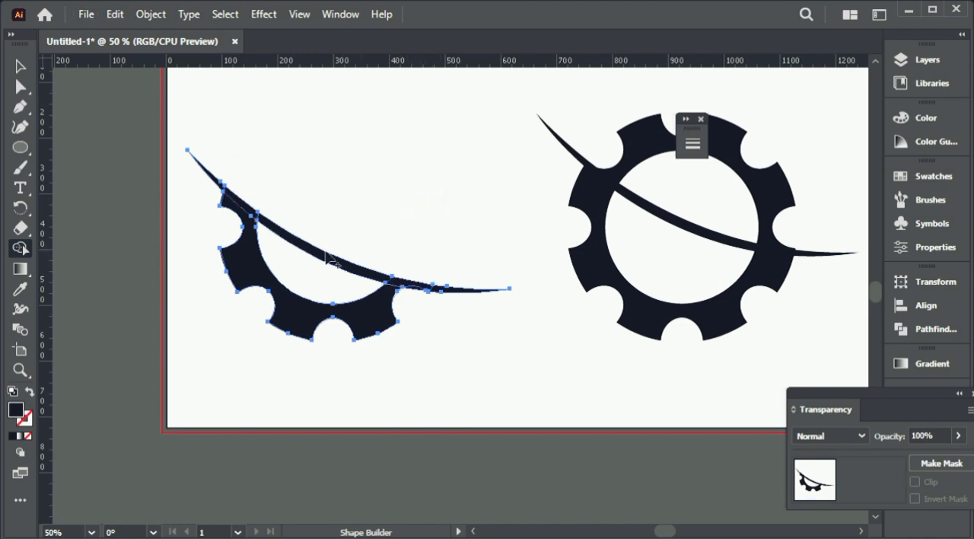
Step: Merge the left graphic's remaining lower gear section with the overlapping pieces of its curve using the Shape Builder tool
{"action": "left_click_drag", "start_coordinate": [243, 207], "coordinate": [249, 231]}
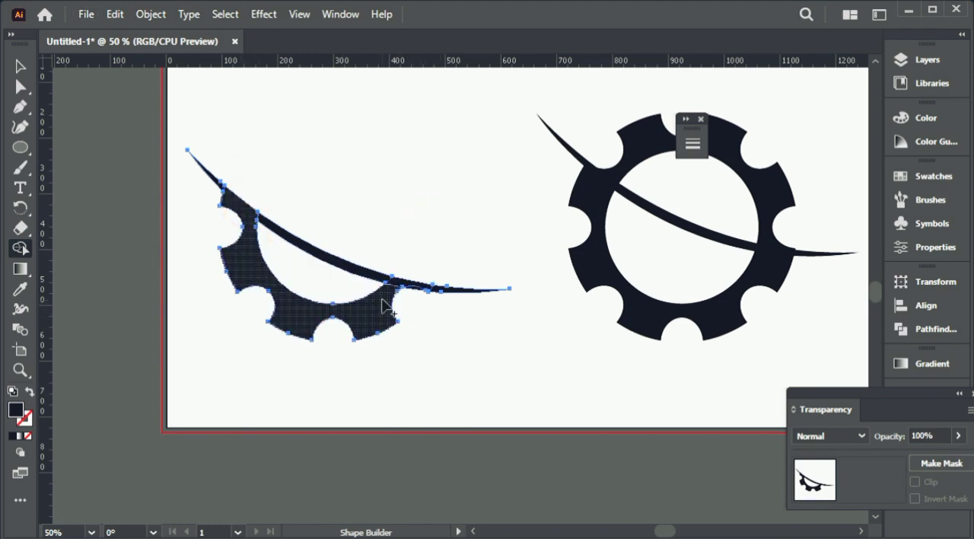
{"action": "mouse_move", "coordinate": [382, 299]}
{"action": "left_mouse_down"}
{"action": "mouse_move", "coordinate": [428, 286]}
{"action": "mouse_move", "coordinate": [418, 283]}
{"action": "left_mouse_up"}
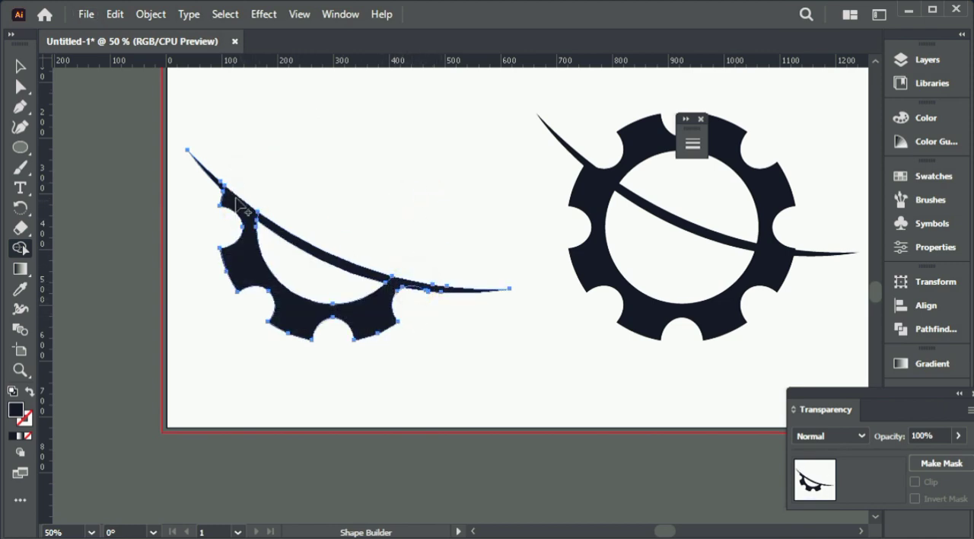
{"action": "left_click", "coordinate": [240, 199]}
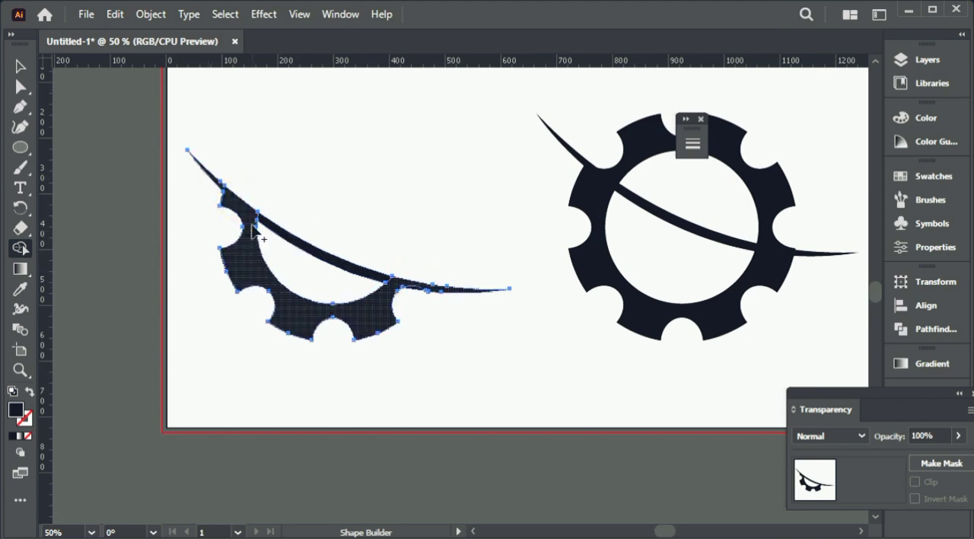
{"action": "left_click", "coordinate": [254, 228]}
{"action": "left_click", "coordinate": [388, 278]}
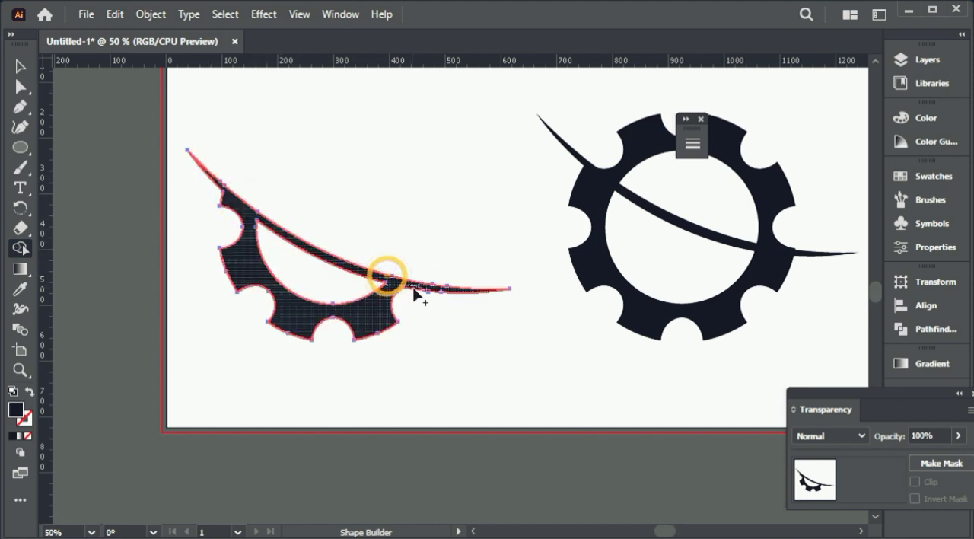
{"action": "left_click", "coordinate": [377, 316]}
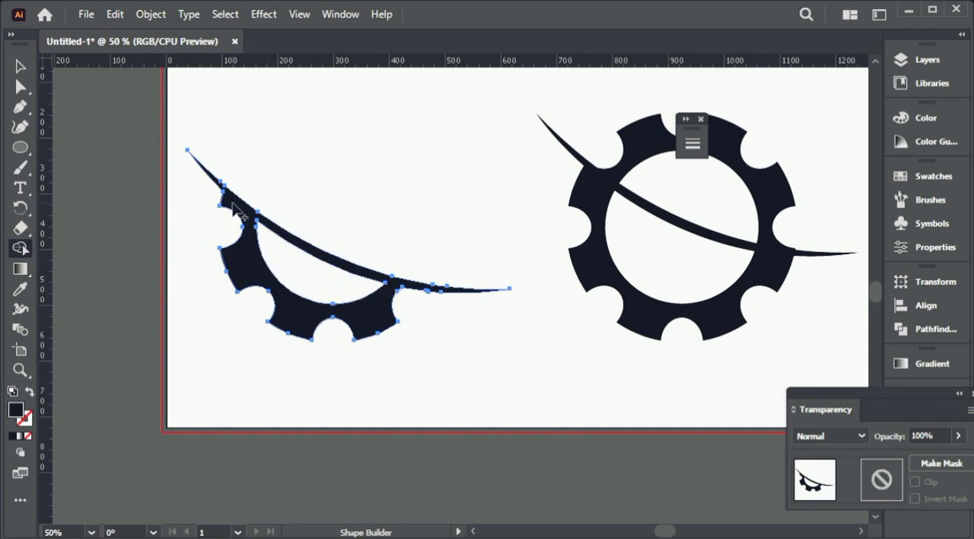
Step: Center the lower gear section and the separate curve on the full gear horizontally and vertically, using the full gear as the key object
{"action": "left_click", "coordinate": [21, 69]}
{"action": "key", "text": "space"}
{"action": "left_click_drag", "start_coordinate": [341, 148], "coordinate": [216, 152]}
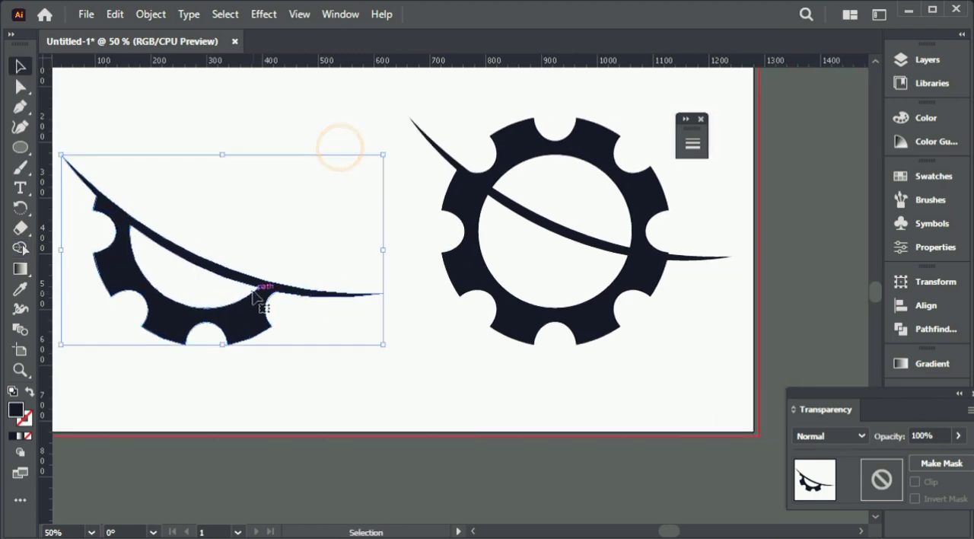
{"action": "left_click_drag", "start_coordinate": [258, 283], "coordinate": [505, 357]}
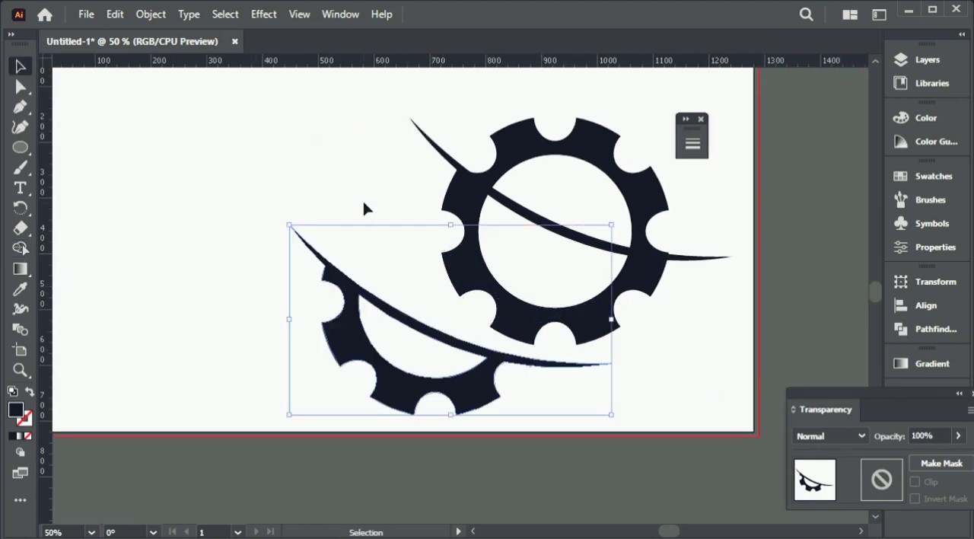
{"action": "left_click_drag", "start_coordinate": [302, 157], "coordinate": [635, 423]}
{"action": "left_click", "coordinate": [638, 279]}
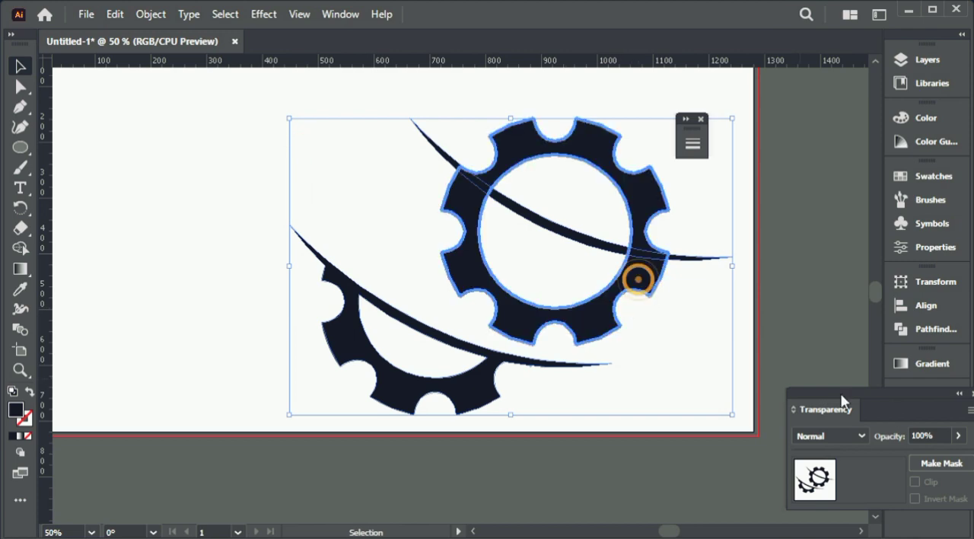
{"action": "left_click", "coordinate": [938, 305]}
{"action": "left_click", "coordinate": [726, 319]}
{"action": "left_click", "coordinate": [838, 320]}
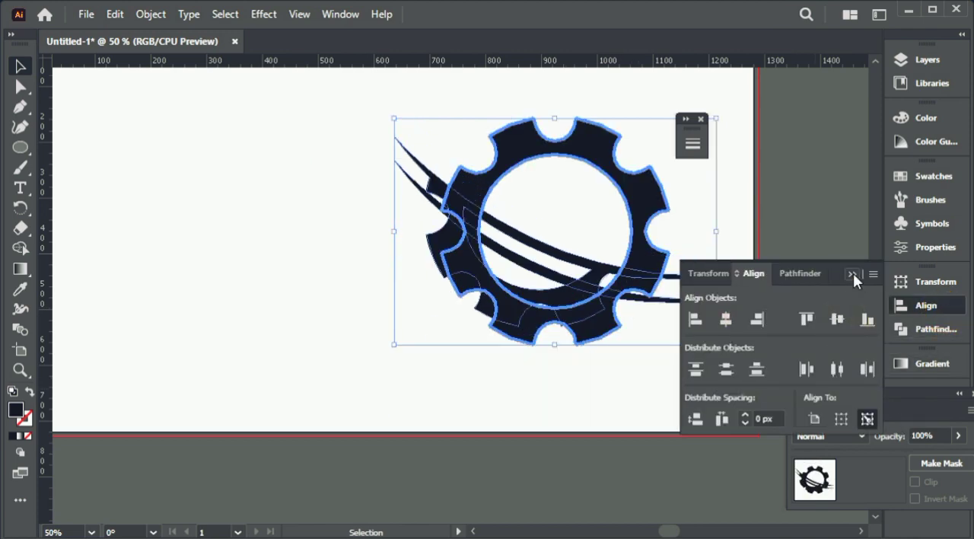
{"action": "left_click", "coordinate": [854, 274]}
{"action": "left_click", "coordinate": [739, 248]}
Step: Move the lower gear section so its teeth and inner edge coincide with the lower part of the full gear
{"action": "left_click_drag", "start_coordinate": [674, 272], "coordinate": [630, 229]}
{"action": "key", "text": "ctrl+plus"}
{"action": "key", "text": "ctrl+plus"}
{"action": "left_click_drag", "start_coordinate": [480, 323], "coordinate": [502, 360]}
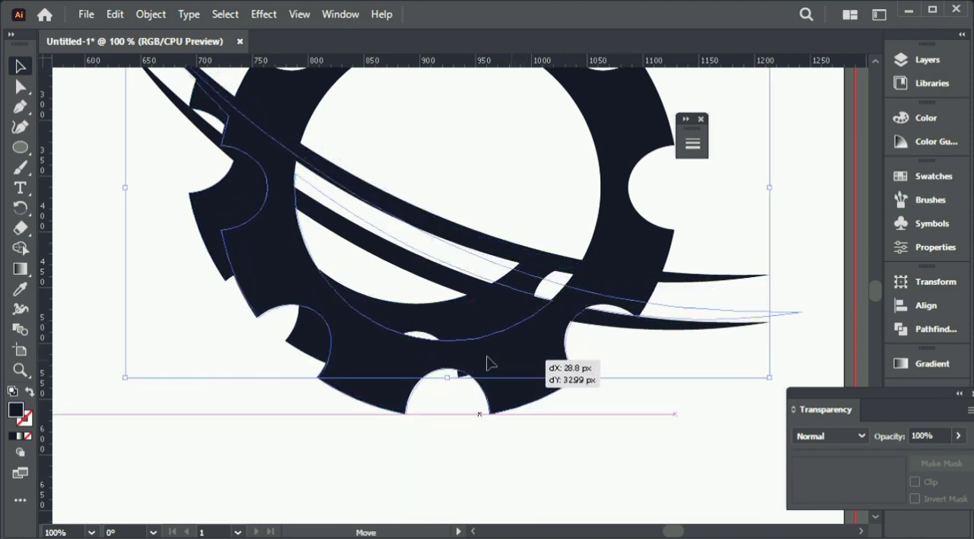
{"action": "left_click", "coordinate": [462, 495]}
{"action": "left_click_drag", "start_coordinate": [548, 298], "coordinate": [523, 398]}
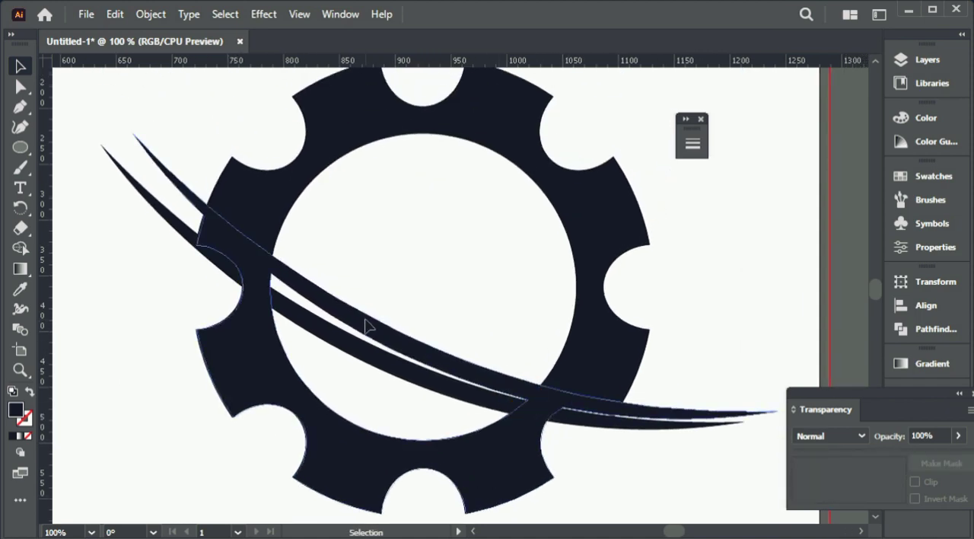
Step: Move the full gear's separate curve up so it crosses the gear above the lower section's curve, leaving a wide gap
{"action": "left_click_drag", "start_coordinate": [368, 320], "coordinate": [375, 310]}
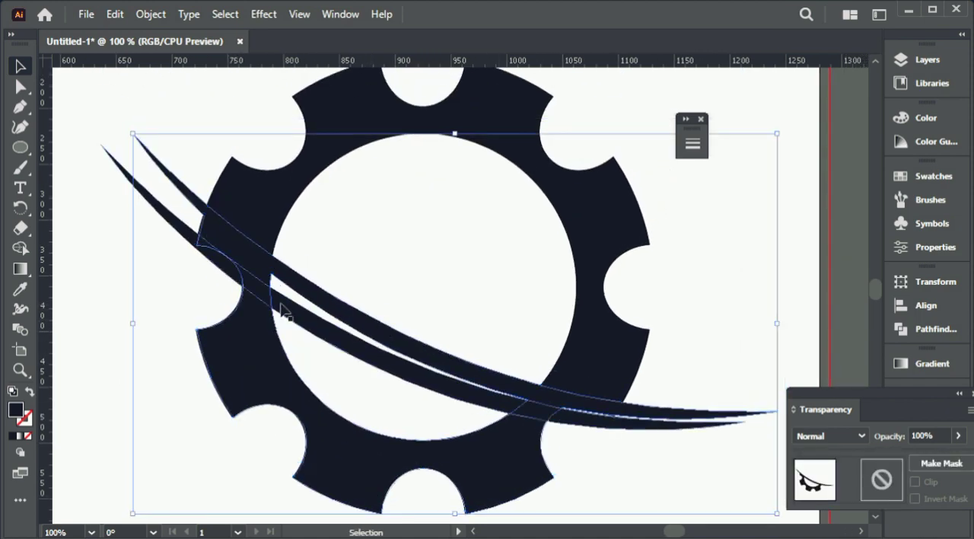
{"action": "left_click", "coordinate": [159, 250]}
{"action": "left_click", "coordinate": [173, 228]}
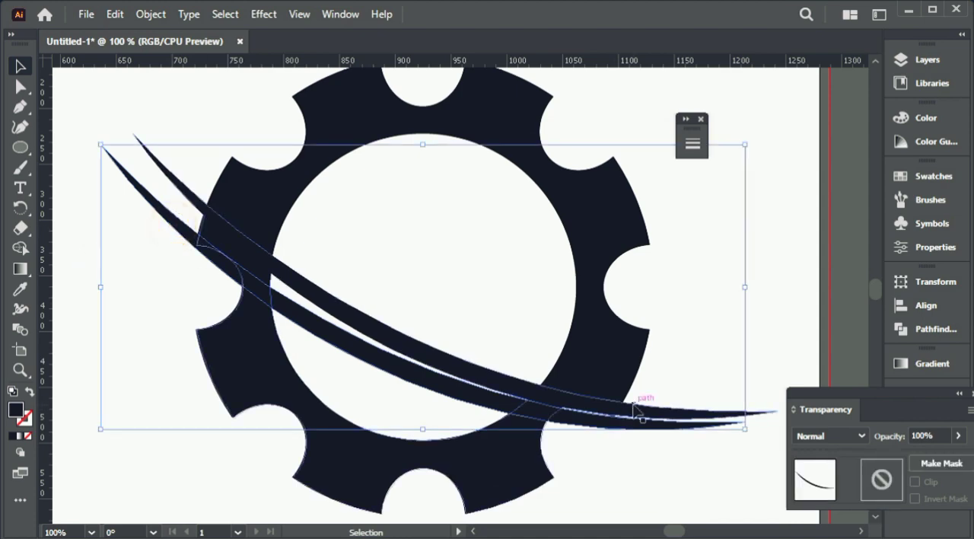
{"action": "left_click_drag", "start_coordinate": [631, 418], "coordinate": [672, 297]}
{"action": "left_click", "coordinate": [754, 244]}
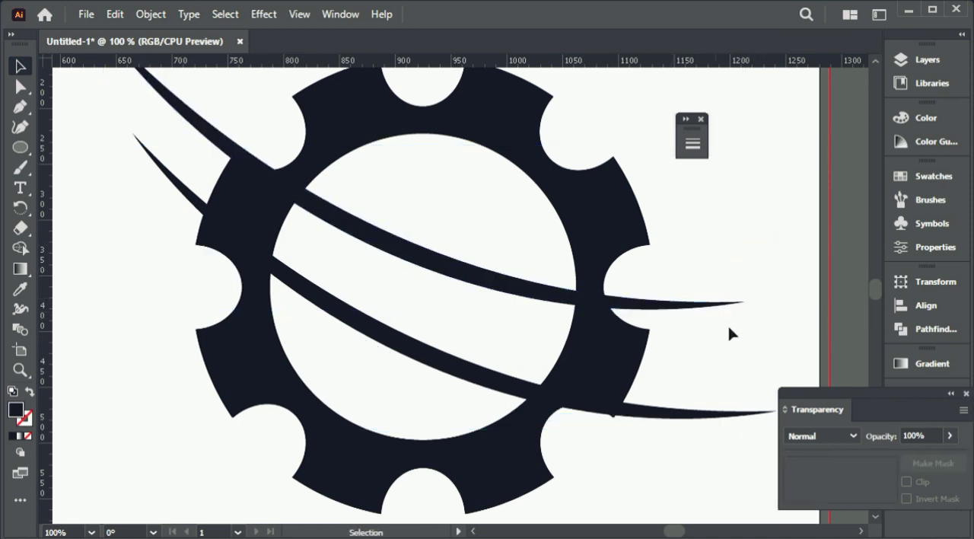
Step: Rotate the upper curve slightly clockwise and reposition it across the gear, a narrow gap above the lower curve
{"action": "left_click", "coordinate": [732, 304]}
{"action": "left_click_drag", "start_coordinate": [749, 316], "coordinate": [736, 361]}
{"action": "key", "text": "ctrl+z"}
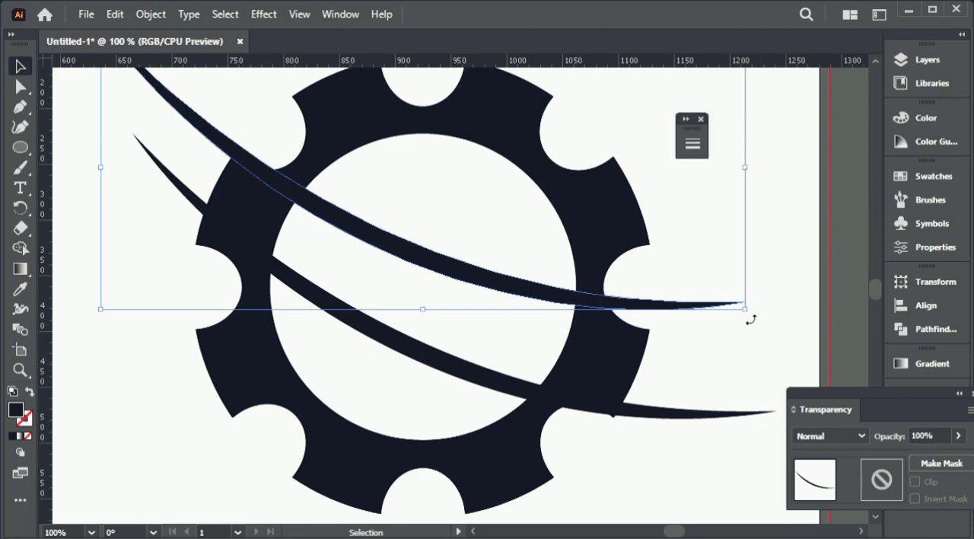
{"action": "left_click_drag", "start_coordinate": [751, 320], "coordinate": [750, 318]}
{"action": "mouse_move", "coordinate": [568, 325]}
{"action": "left_mouse_down"}
{"action": "mouse_move", "coordinate": [561, 315]}
{"action": "mouse_move", "coordinate": [572, 335]}
{"action": "left_mouse_up"}
{"action": "left_click", "coordinate": [732, 279]}
{"action": "key", "text": "ctrl+minus"}
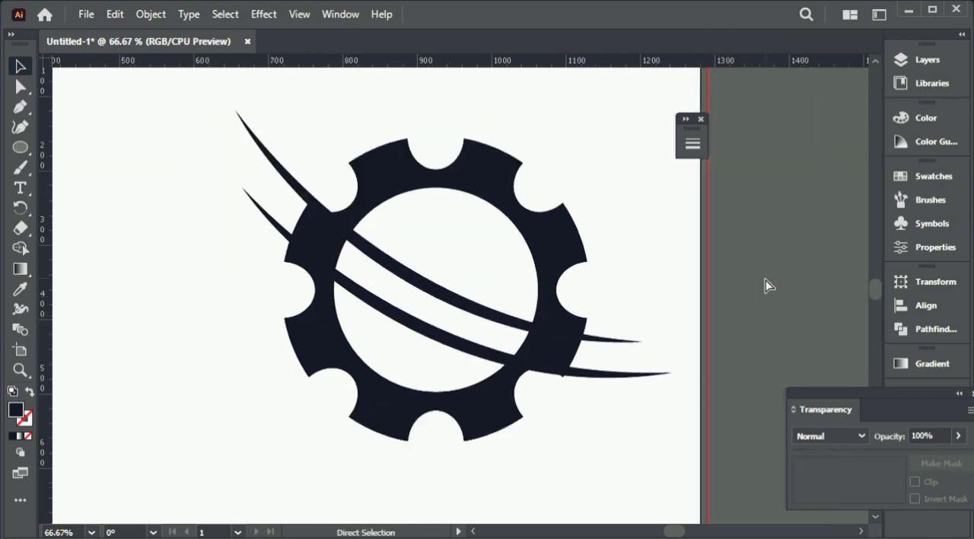
{"action": "left_click_drag", "start_coordinate": [620, 341], "coordinate": [639, 344]}
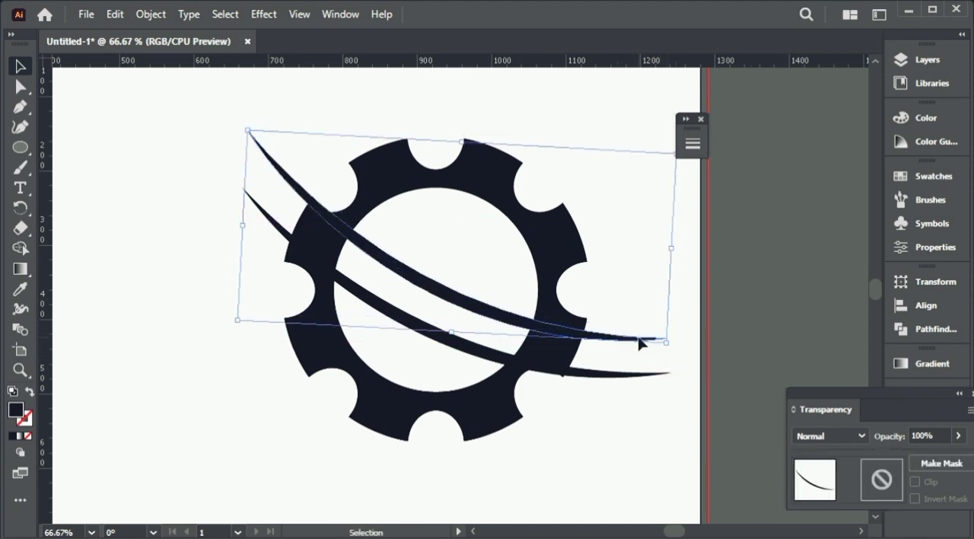
{"action": "left_click", "coordinate": [564, 118]}
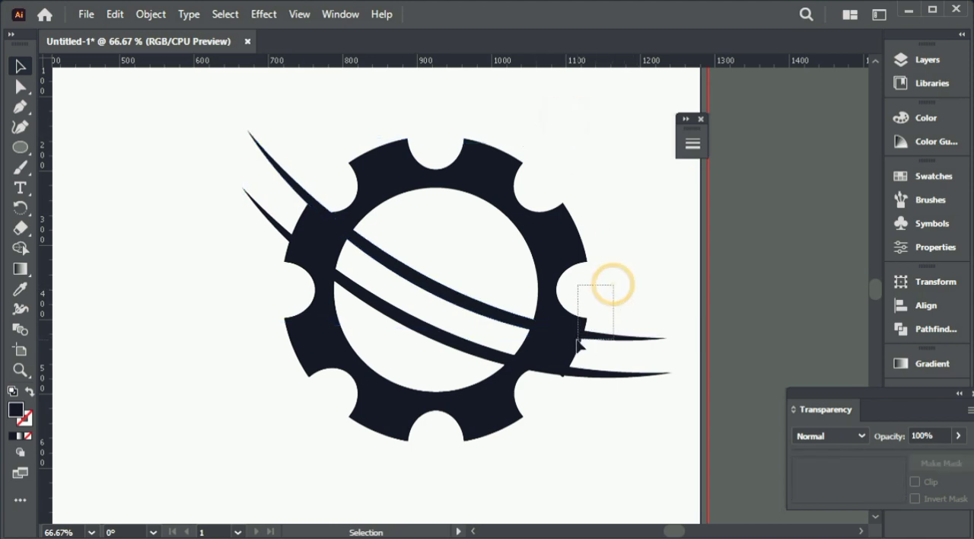
Step: Remove the part of the full gear below the upper curve with the Shape Builder tool
{"action": "key", "text": "ctrl+a"}
{"action": "left_click", "coordinate": [20, 252]}
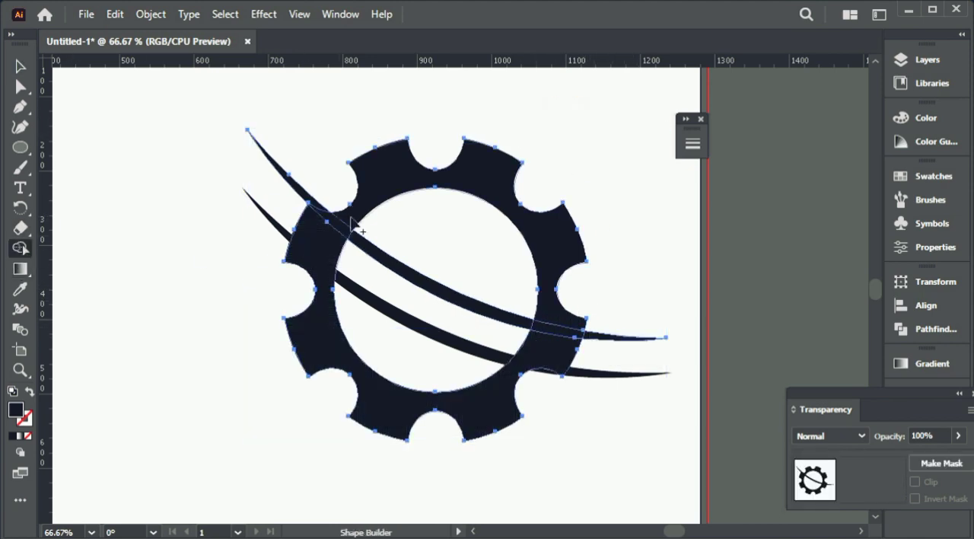
{"action": "left_click", "coordinate": [358, 382]}
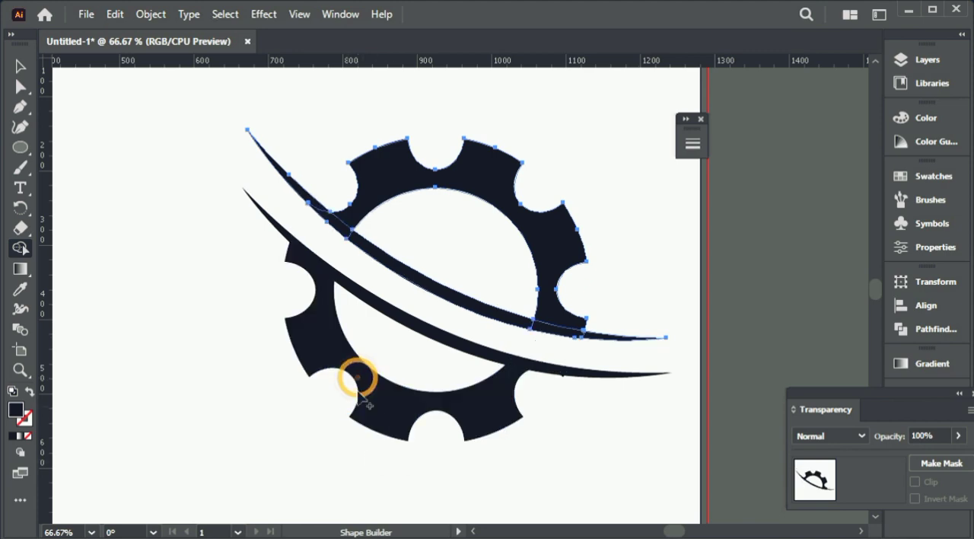
{"action": "mouse_move", "coordinate": [347, 230]}
{"action": "left_mouse_down"}
{"action": "mouse_move", "coordinate": [360, 222]}
{"action": "mouse_move", "coordinate": [317, 208]}
{"action": "mouse_move", "coordinate": [367, 248]}
{"action": "left_mouse_up"}
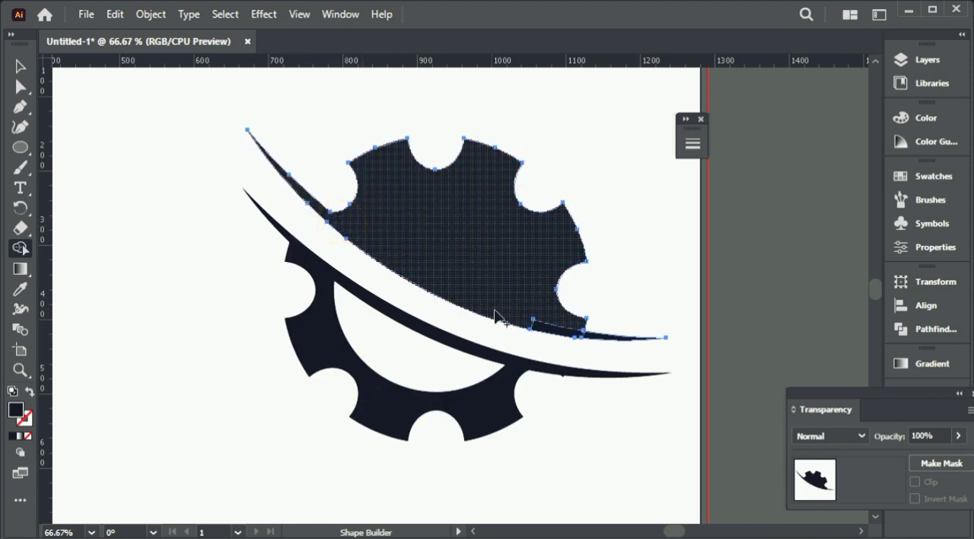
{"action": "left_click_drag", "start_coordinate": [515, 320], "coordinate": [592, 337]}
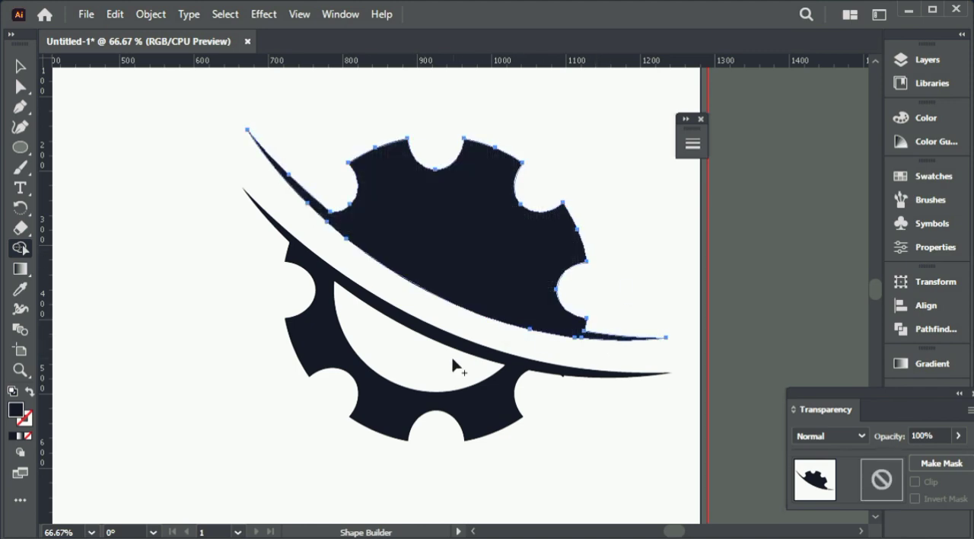
{"action": "left_click", "coordinate": [449, 257], "text": "alt"}
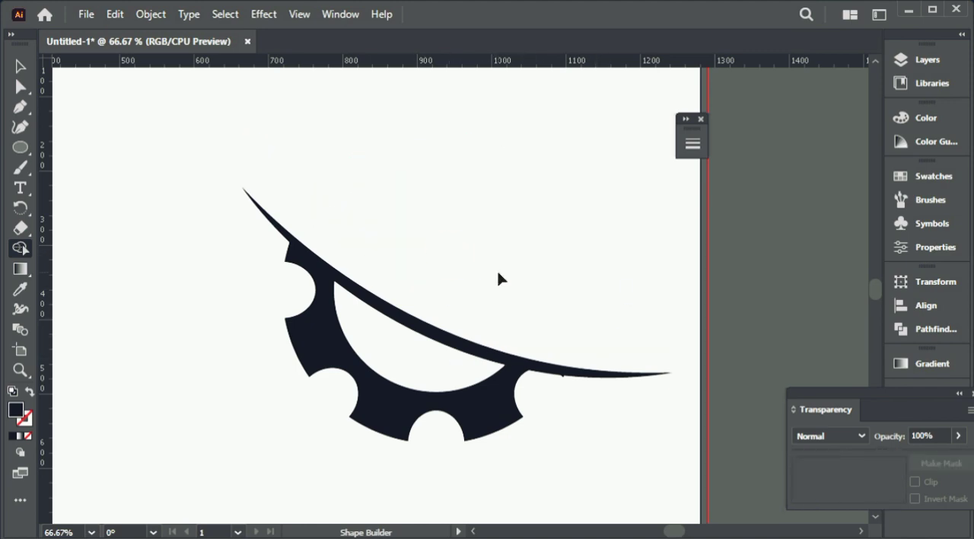
{"action": "key", "text": "ctrl+z"}
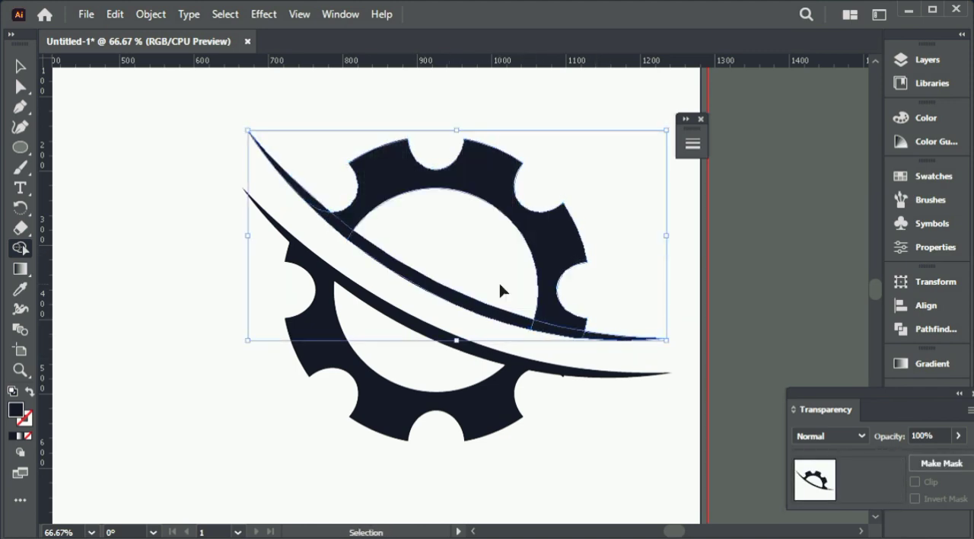
Step: Merge the upper gear section with the overlapping pieces of its curve using the Shape Builder tool, keeping the inner opening empty
{"action": "left_click", "coordinate": [348, 232]}
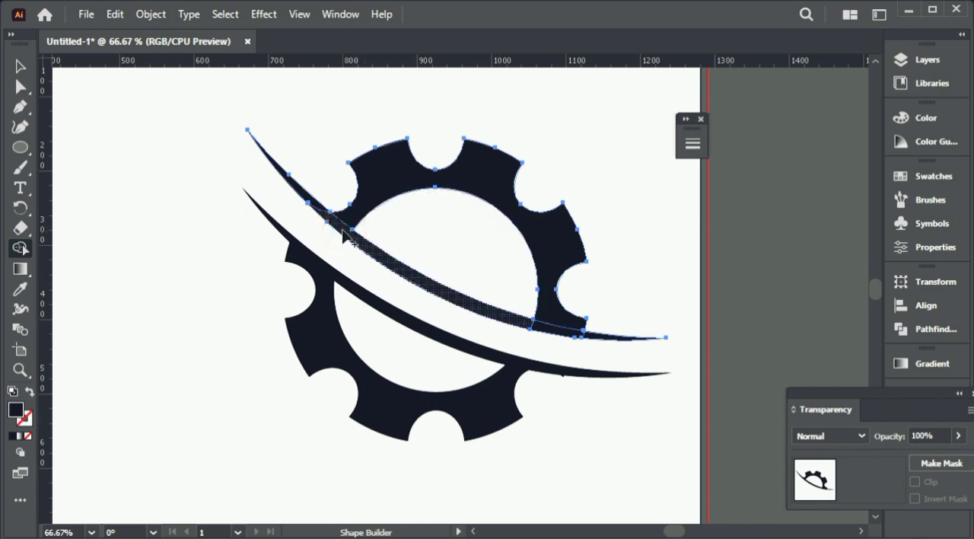
{"action": "left_click", "coordinate": [342, 231]}
{"action": "left_click_drag", "start_coordinate": [331, 217], "coordinate": [372, 254]}
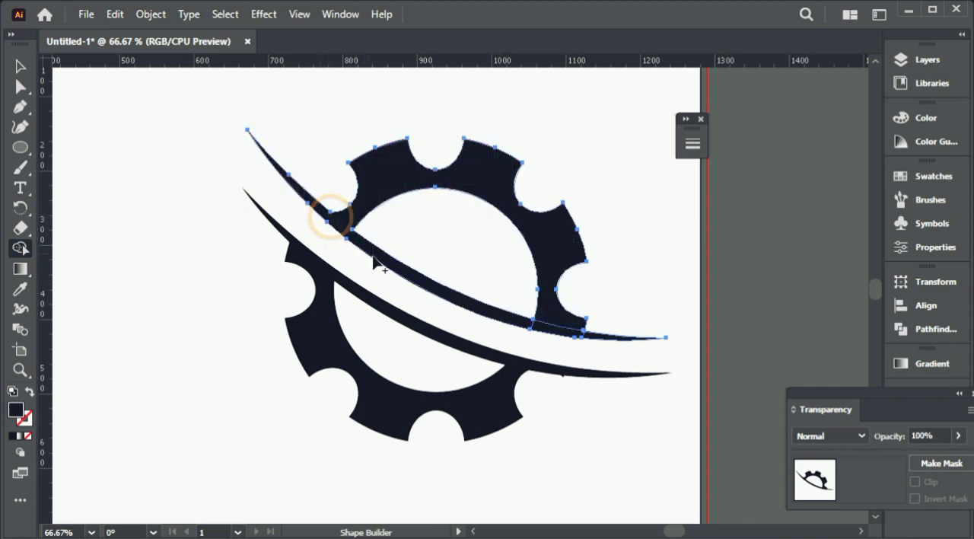
{"action": "left_click_drag", "start_coordinate": [517, 319], "coordinate": [594, 341]}
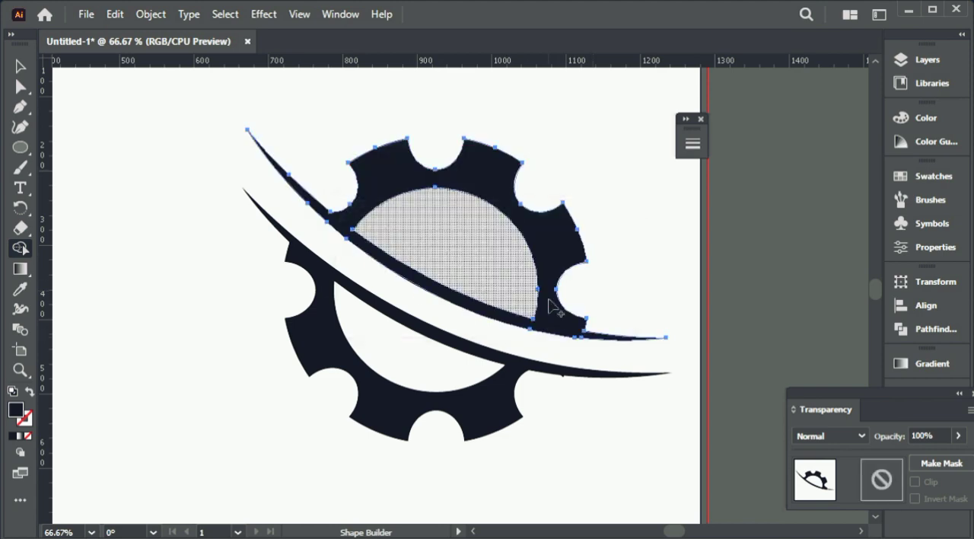
{"action": "left_click_drag", "start_coordinate": [512, 226], "coordinate": [476, 230]}
{"action": "left_click", "coordinate": [21, 66]}
{"action": "left_click", "coordinate": [194, 139]}
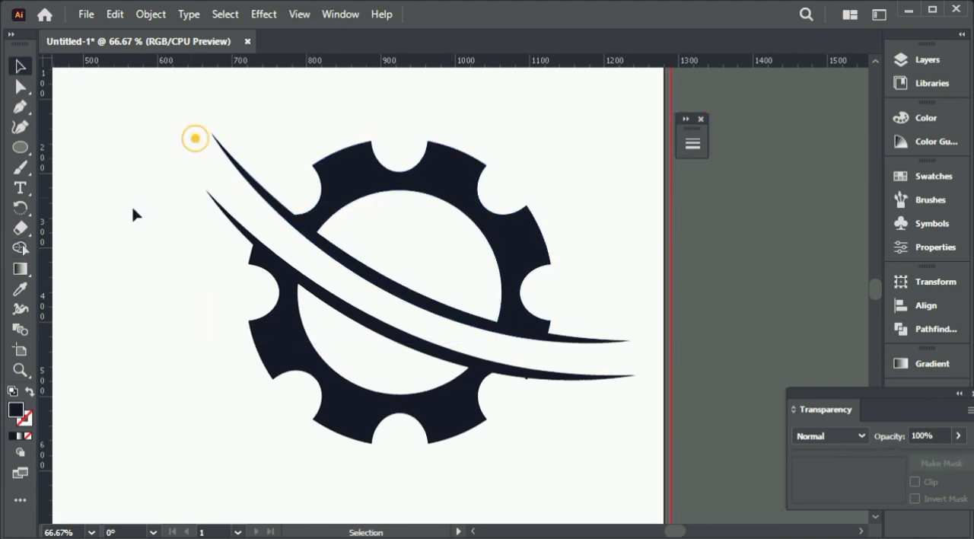
Step: Fill the upper gear section and its curve with the crimson swatch
{"action": "left_click", "coordinate": [369, 177]}
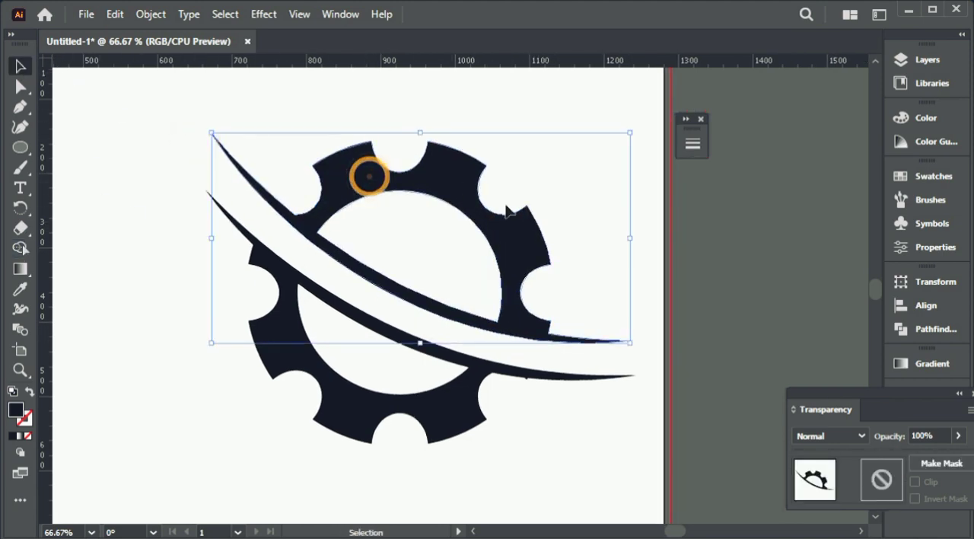
{"action": "left_click", "coordinate": [930, 175]}
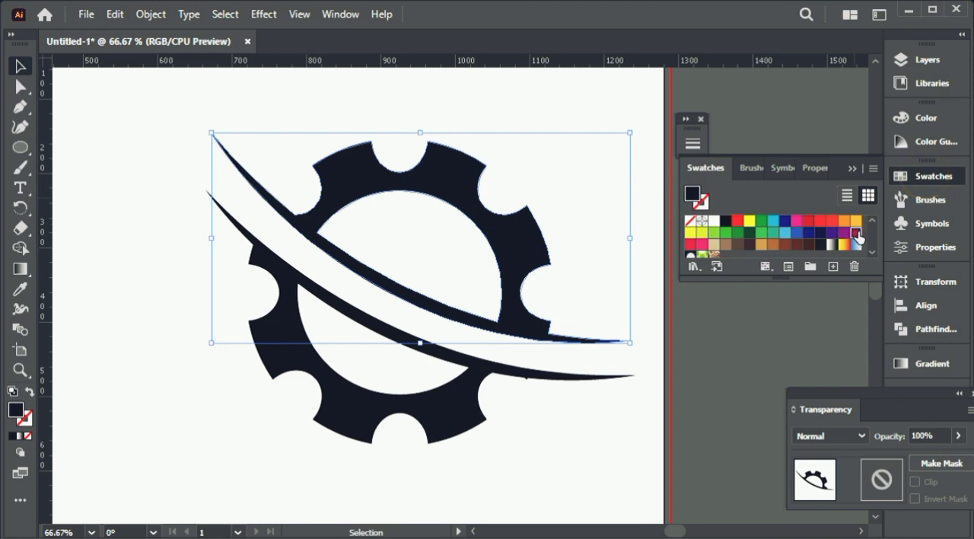
{"action": "left_click", "coordinate": [857, 233]}
{"action": "left_click", "coordinate": [852, 168]}
{"action": "left_click", "coordinate": [778, 242]}
{"action": "left_click_drag", "start_coordinate": [689, 325], "coordinate": [684, 290]}
{"action": "left_click_drag", "start_coordinate": [565, 398], "coordinate": [359, 256]}
{"action": "left_click", "coordinate": [707, 244]}
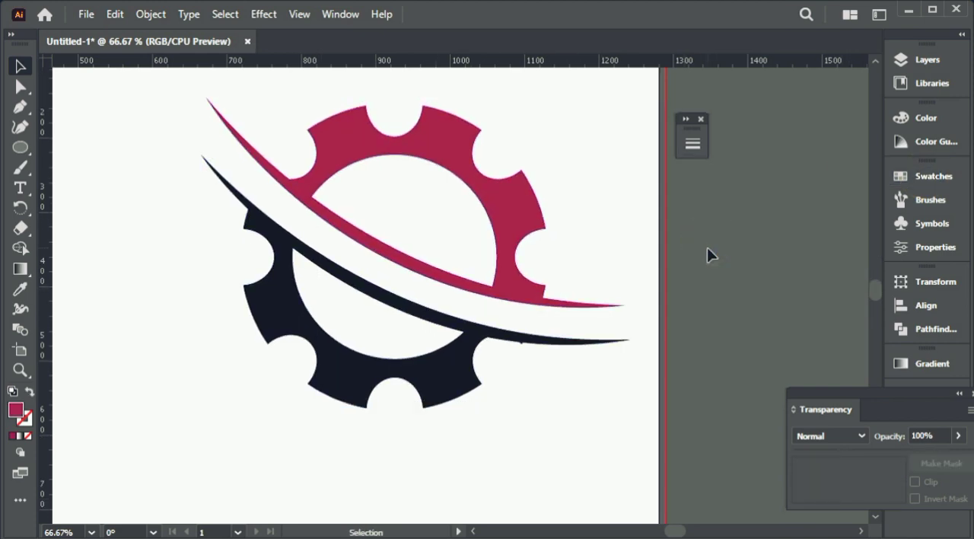